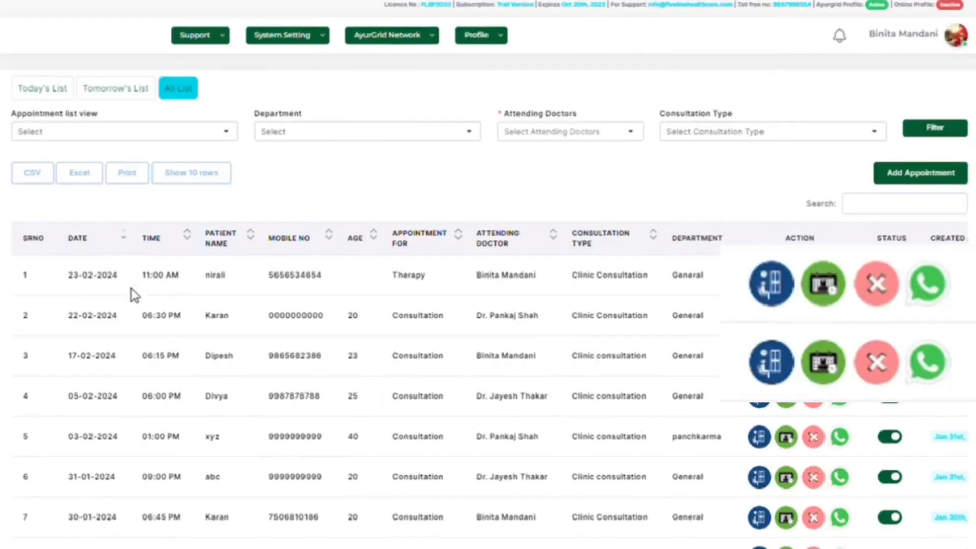
# Move the 22-02-2024 consultation appointment to the waiting list with a 12% discount, 300 received and Cash as the payment mode.
pyautogui.click(786, 301)
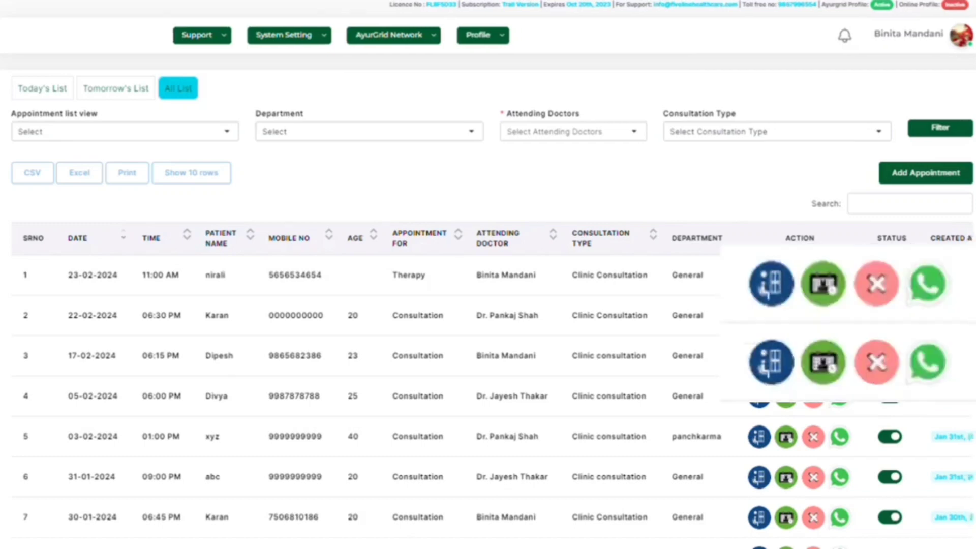
pyautogui.click(828, 302)
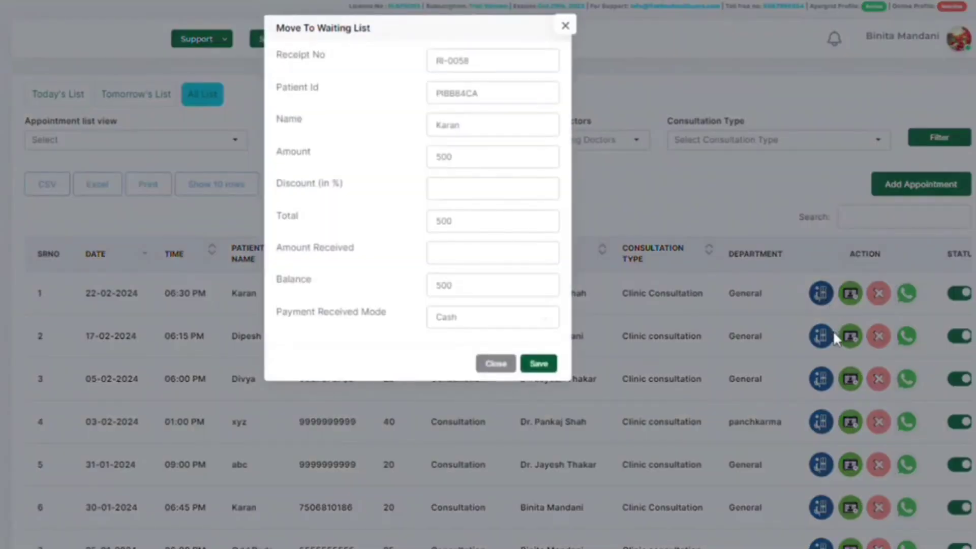
pyautogui.click(483, 189)
pyautogui.write('12')
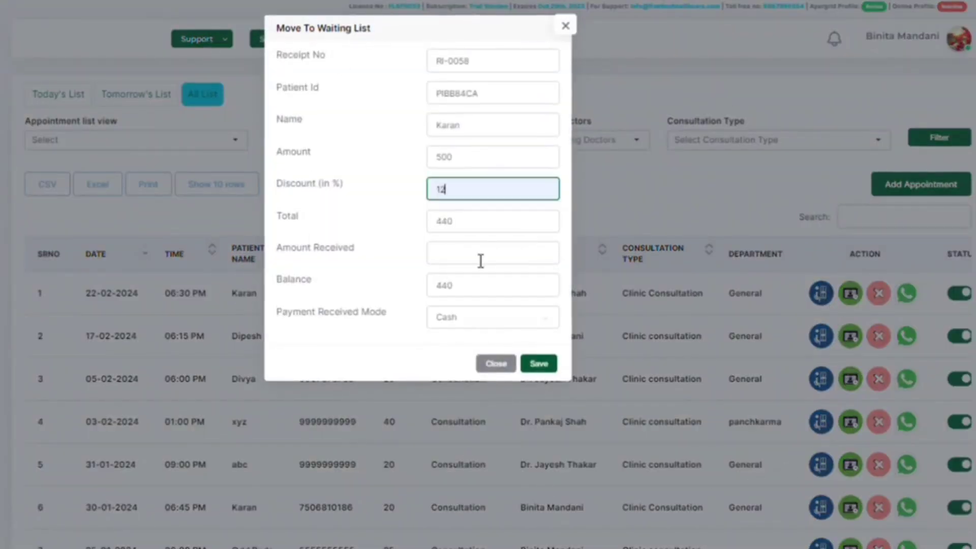
pyautogui.click(479, 257)
pyautogui.write('300')
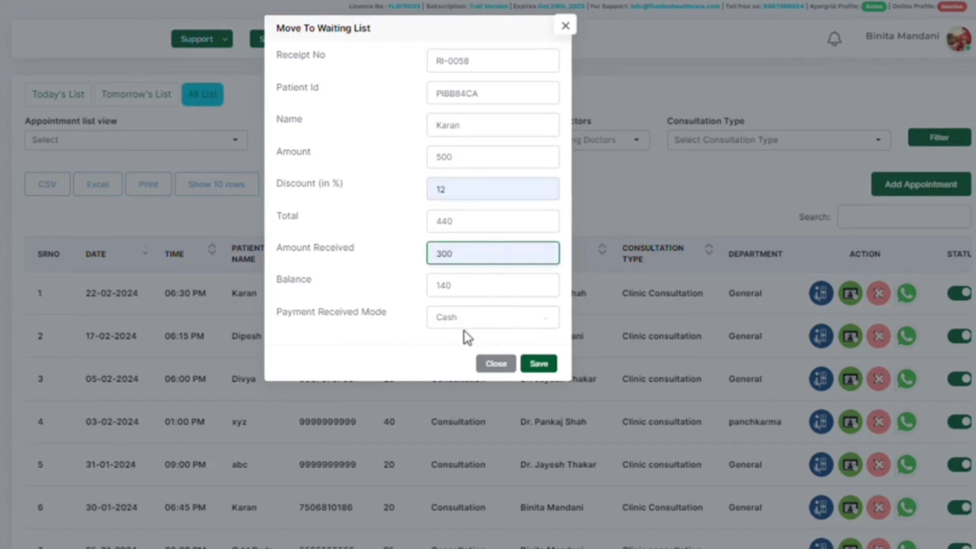
pyautogui.click(444, 326)
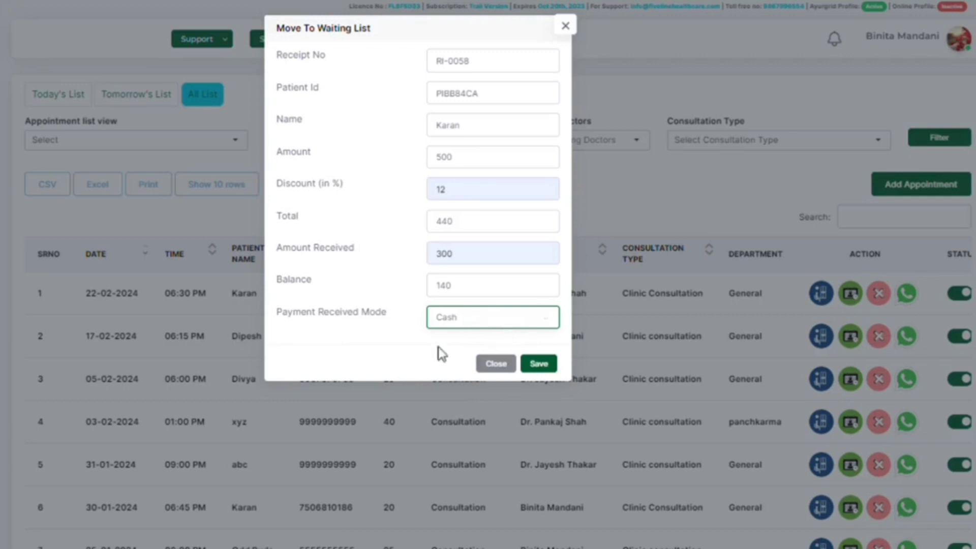
pyautogui.click(542, 365)
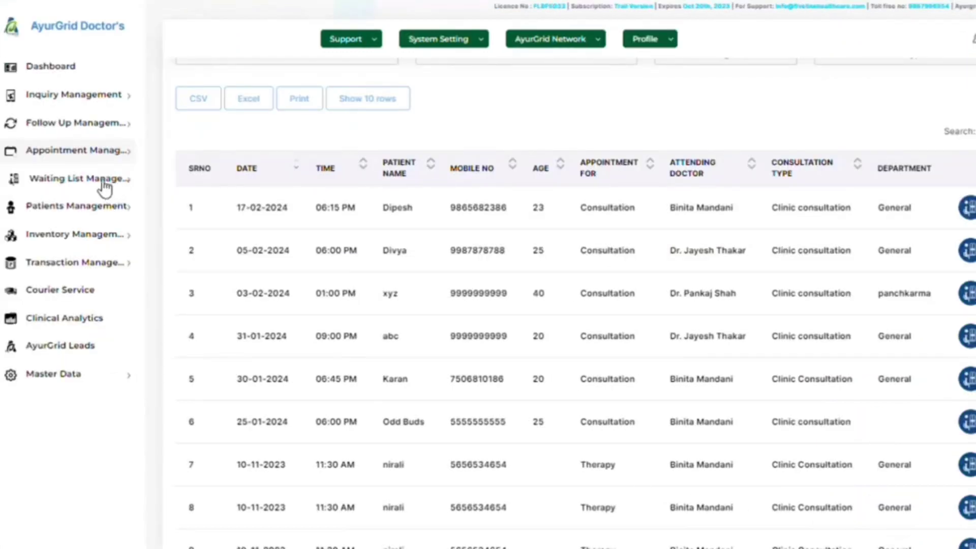
# Open the 23-02-2024 therapy patient's record from the active waiting list and view the last visits.
pyautogui.click(105, 187)
pyautogui.click(88, 212)
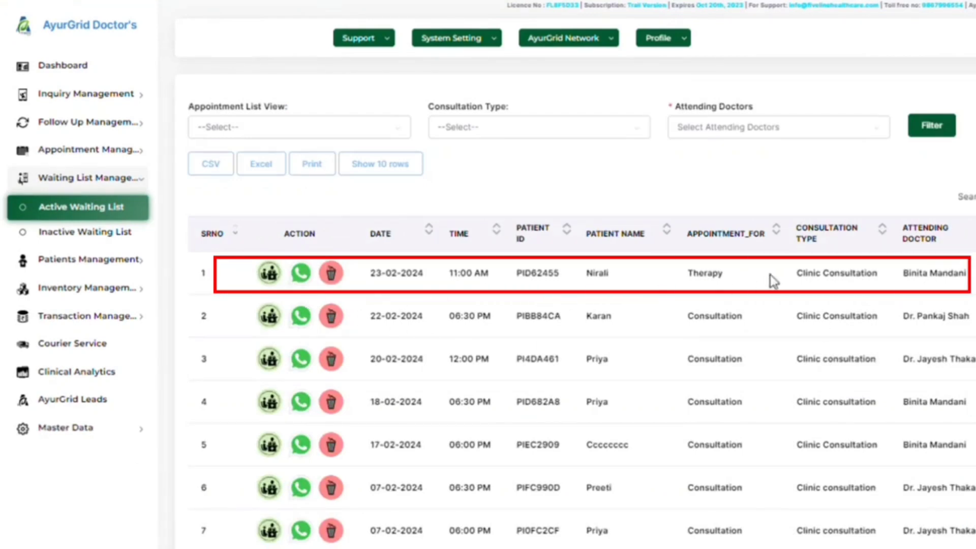
pyautogui.click(274, 275)
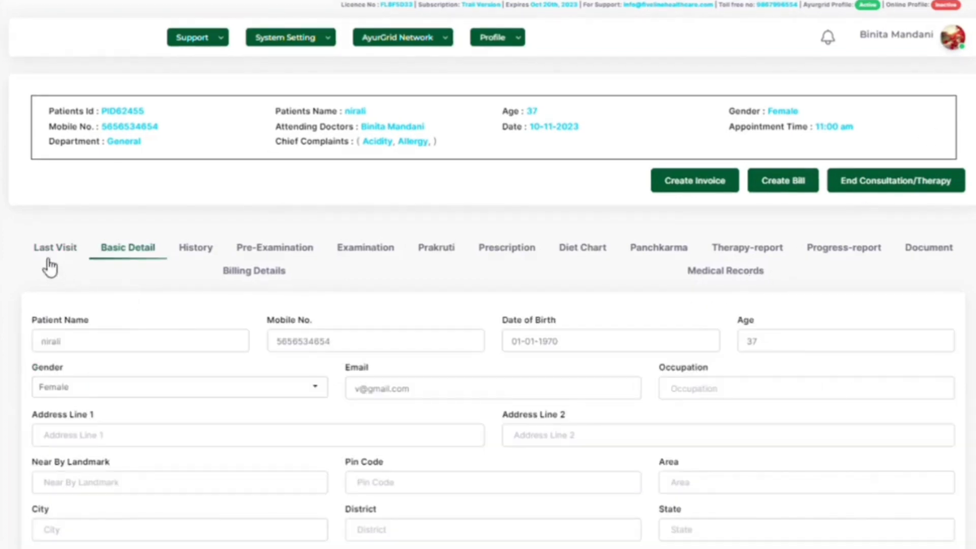
pyautogui.click(56, 254)
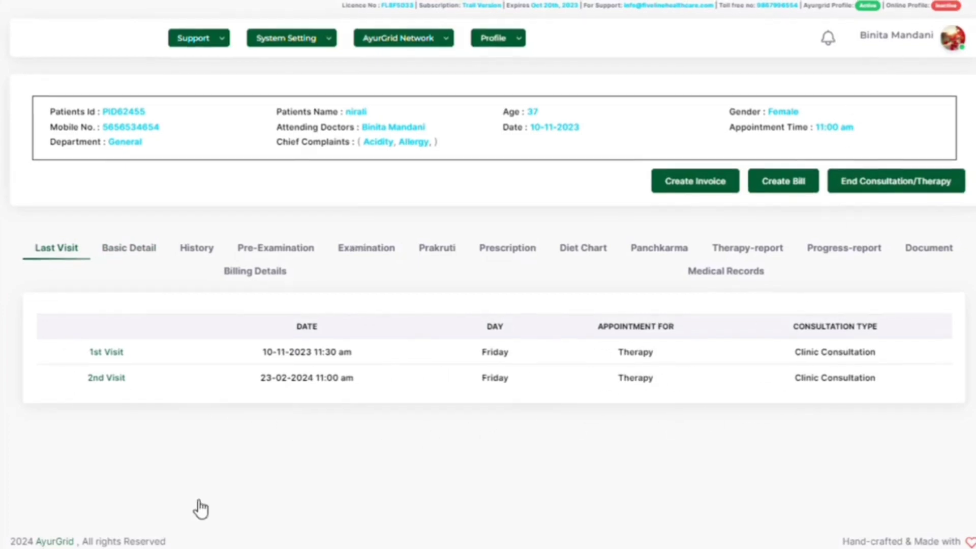
# Choose the first listed attending doctor in the patient's basic details and submit the form.
pyautogui.click(126, 257)
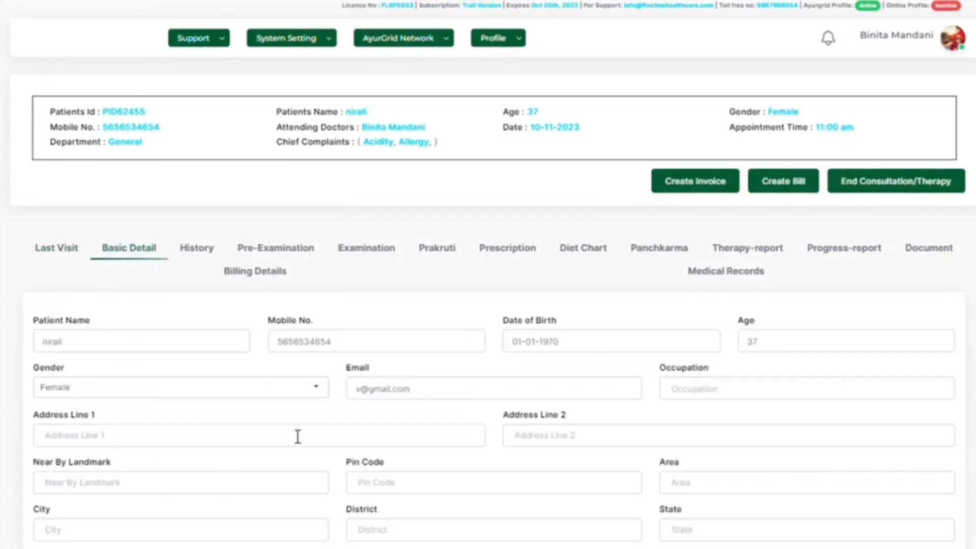
pyautogui.scroll(-3, 297, 436)
pyautogui.click(797, 415)
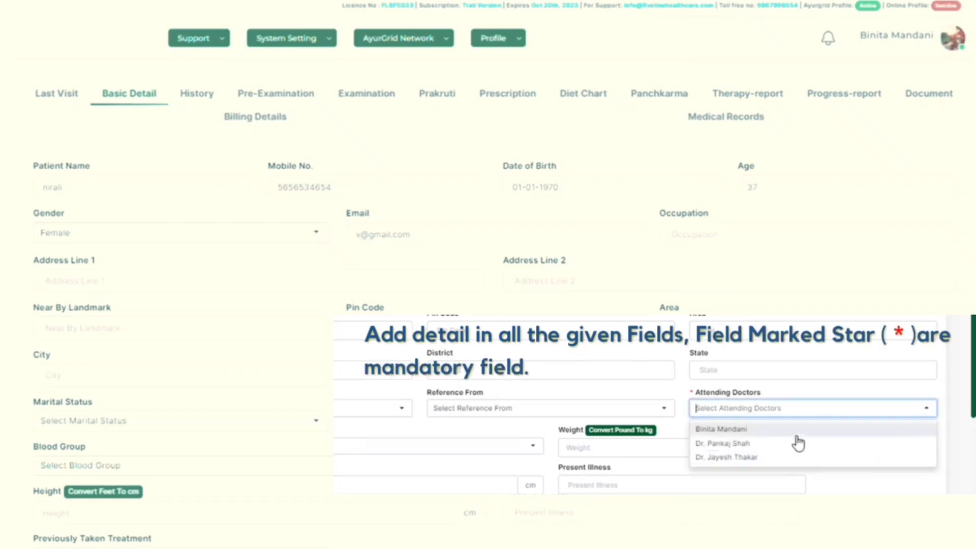
pyautogui.click(743, 445)
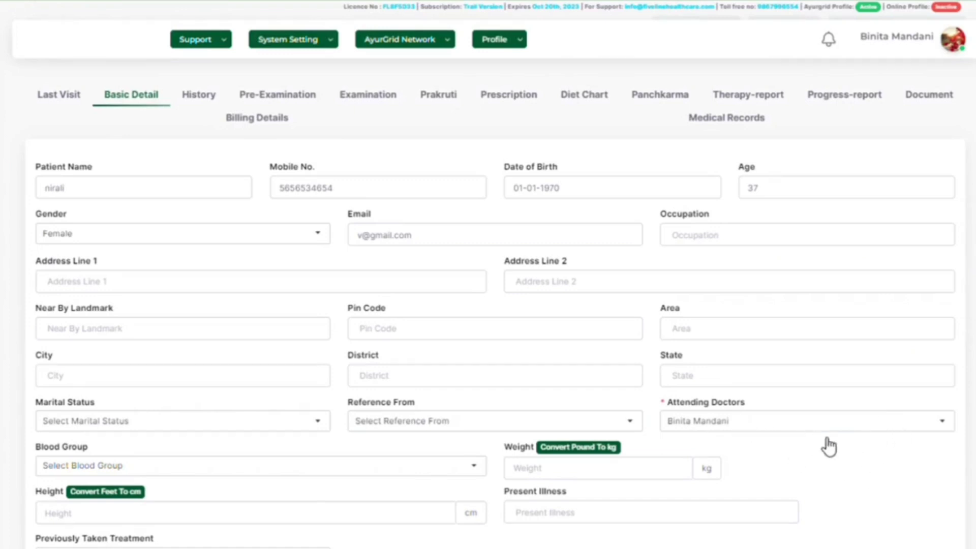
pyautogui.scroll(-3, 834, 450)
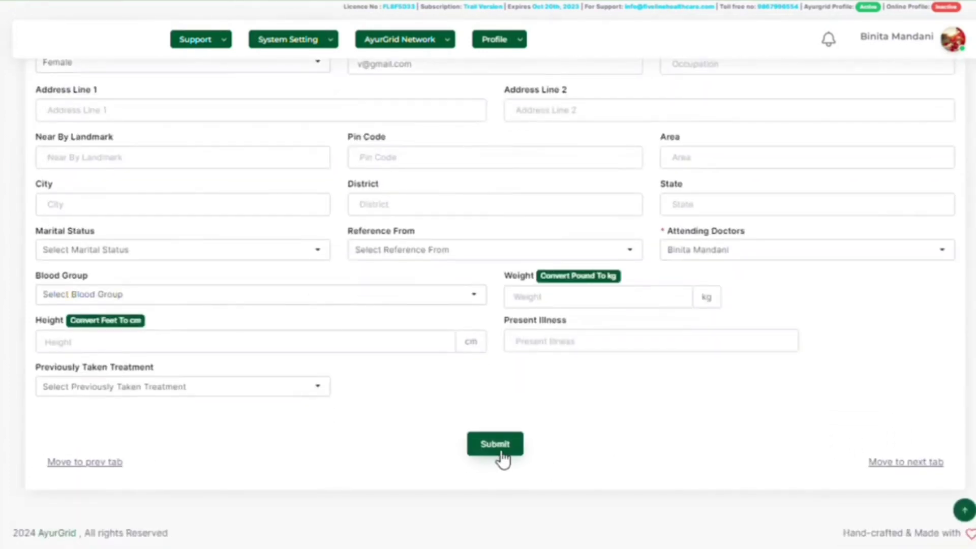
pyautogui.click(496, 445)
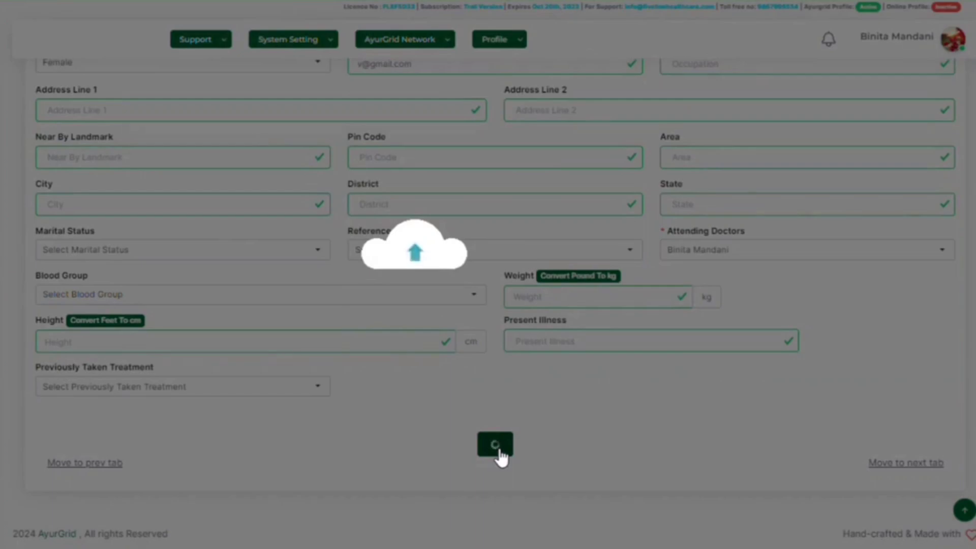
# Review the past, medical, surgical and family history sections and submit the history form.
pyautogui.scroll(3, 534, 432)
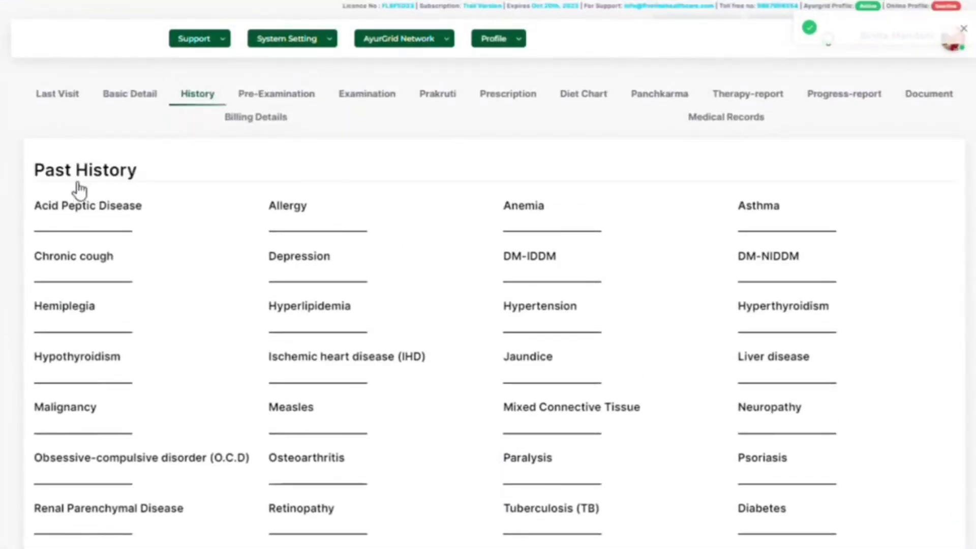
pyautogui.scroll(-2, 326, 284)
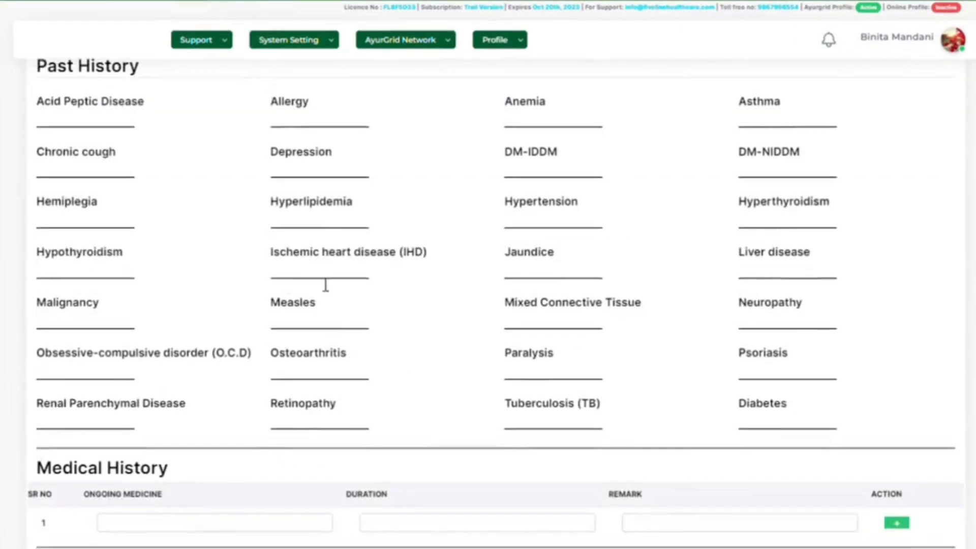
pyautogui.scroll(-5, 326, 285)
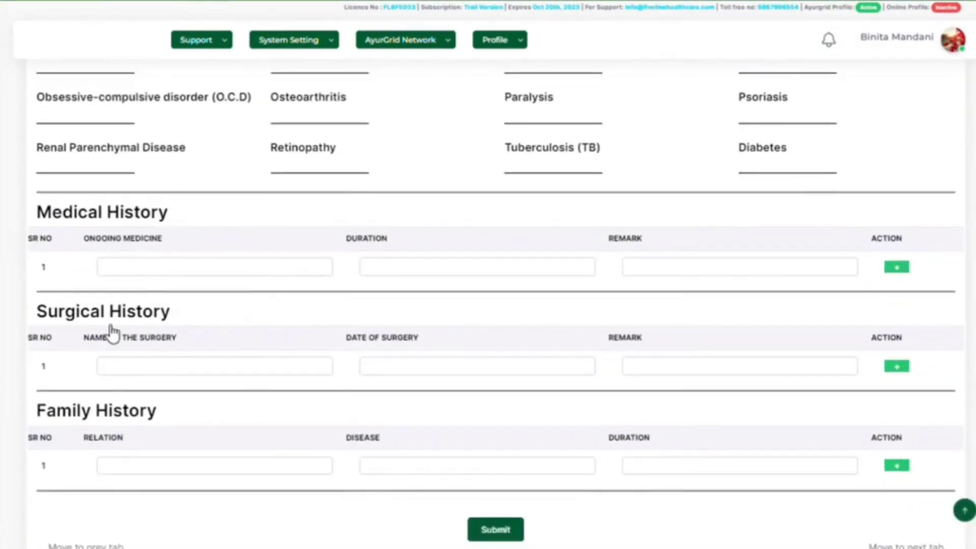
pyautogui.scroll(4, 325, 281)
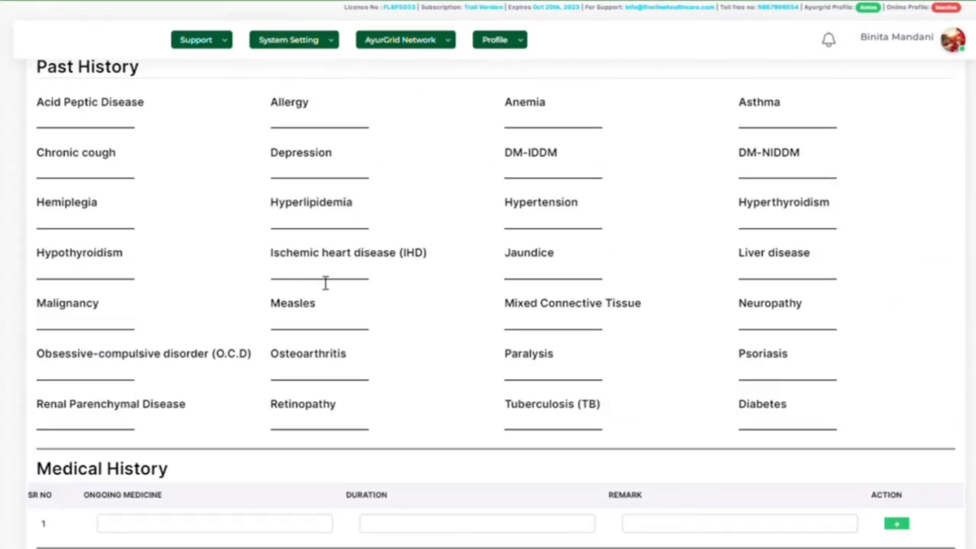
pyautogui.scroll(-6, 429, 310)
pyautogui.click(506, 453)
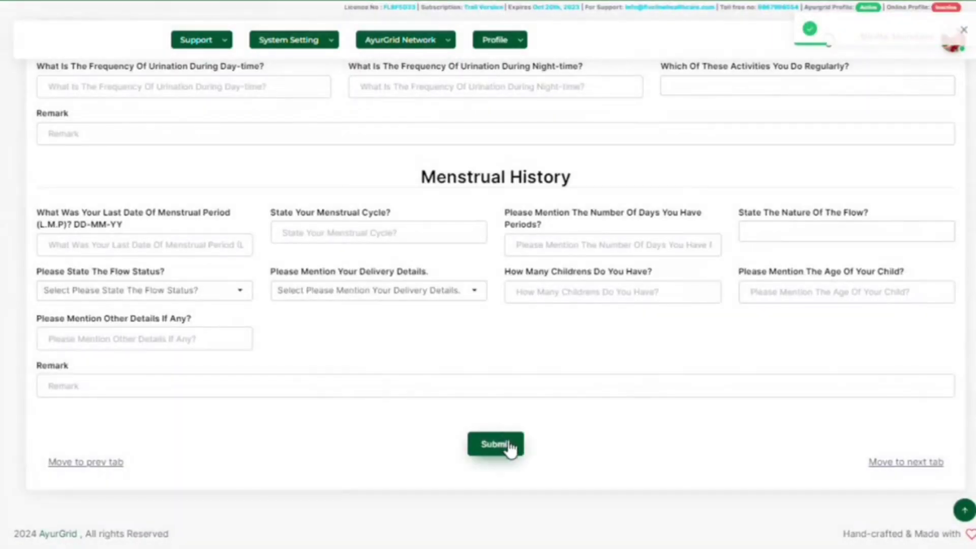
# Submit the pre-examination form with daytime urination frequency 2, activity Walking, flow nature Heavy, flow status Painful and delivery details Normal Premature.
pyautogui.scroll(7, 385, 223)
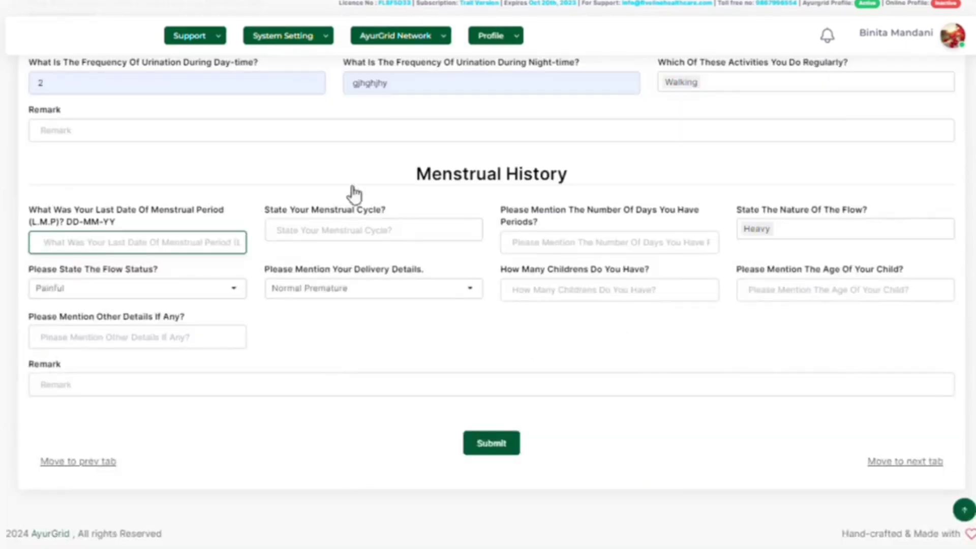
pyautogui.click(497, 458)
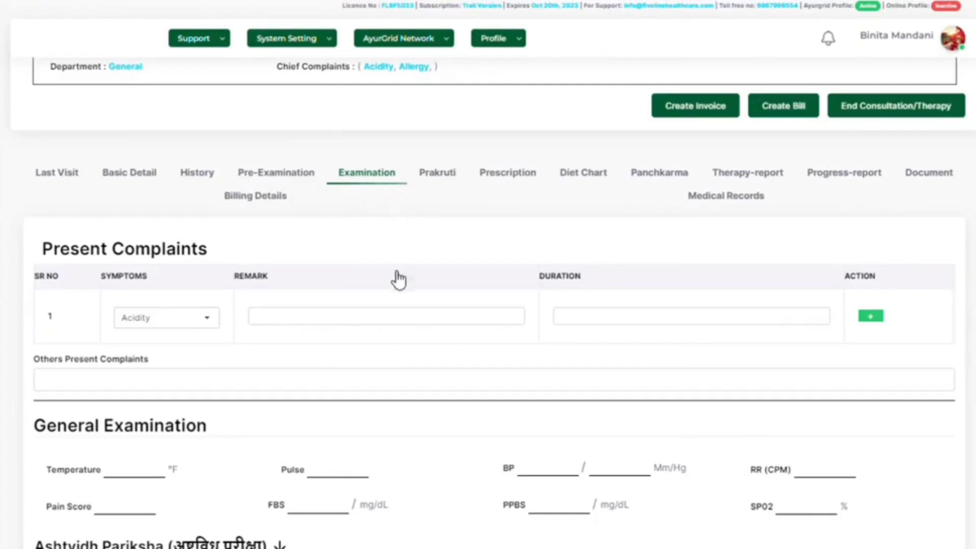
# Record Allergy as the first present complaint with the remark "dhj" and a duration of 2.
pyautogui.click(211, 325)
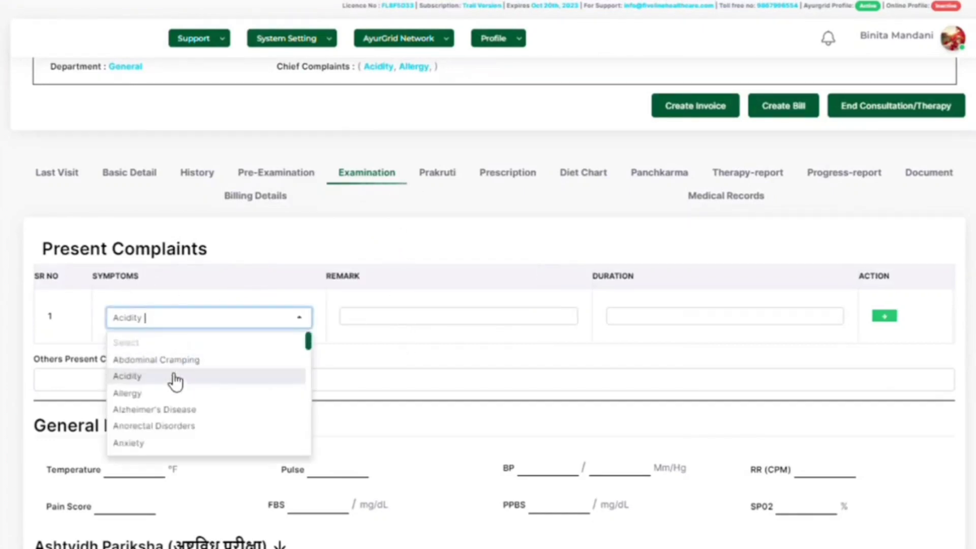
pyautogui.click(169, 396)
pyautogui.click(402, 323)
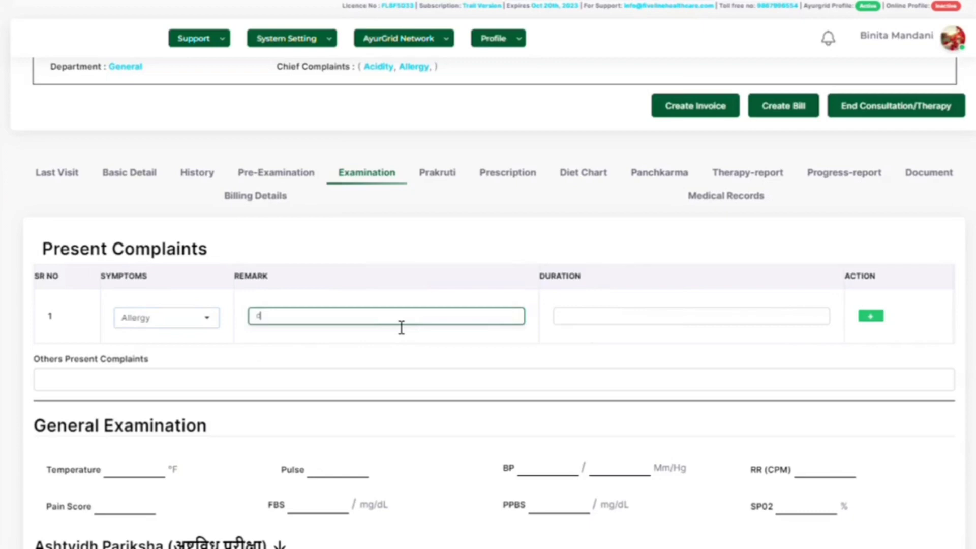
pyautogui.write('dhj')
pyautogui.click(604, 313)
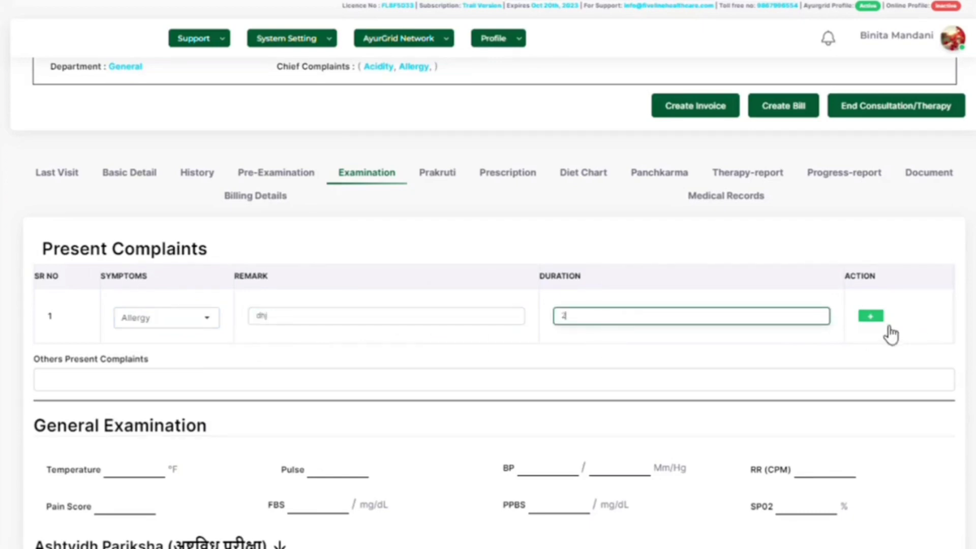
# Add a second present complaint for Acidity with the remark "fh" and a duration of 7.
pyautogui.click(876, 317)
pyautogui.click(184, 376)
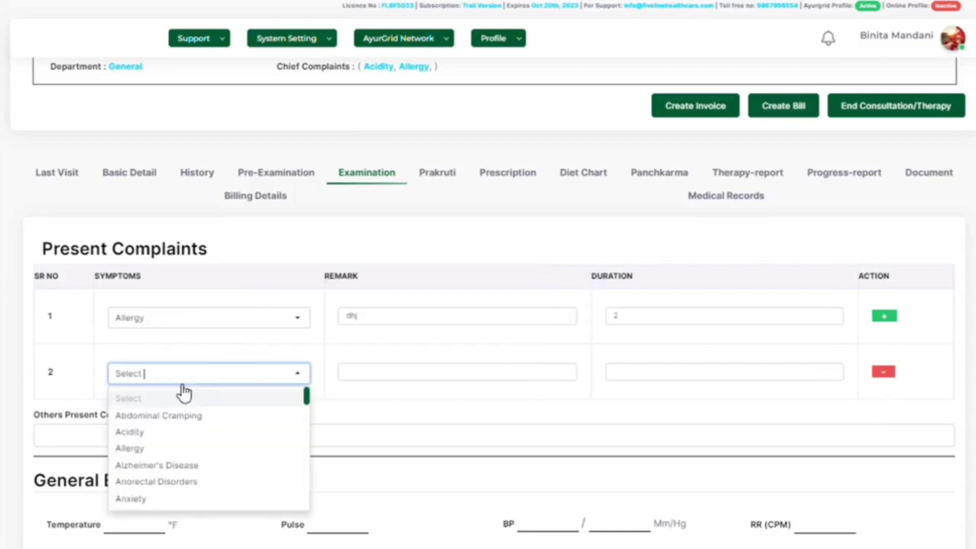
pyautogui.click(153, 433)
pyautogui.click(389, 371)
pyautogui.write('fh')
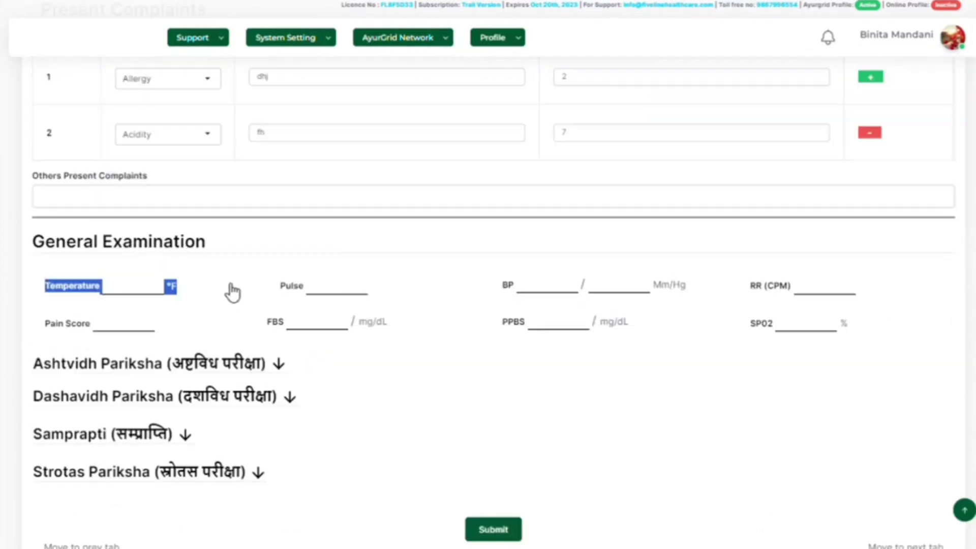
# Expand the Ashtvidh Pariksha, Dashavidh Pariksha, Samprapti and Strotas Pariksha sections below the general examination.
pyautogui.click(47, 268)
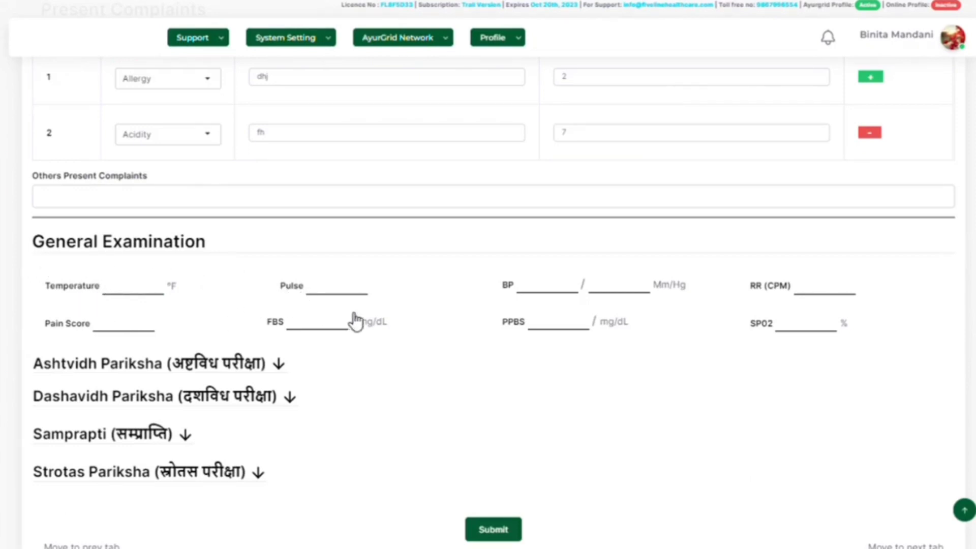
pyautogui.scroll(-2, 464, 349)
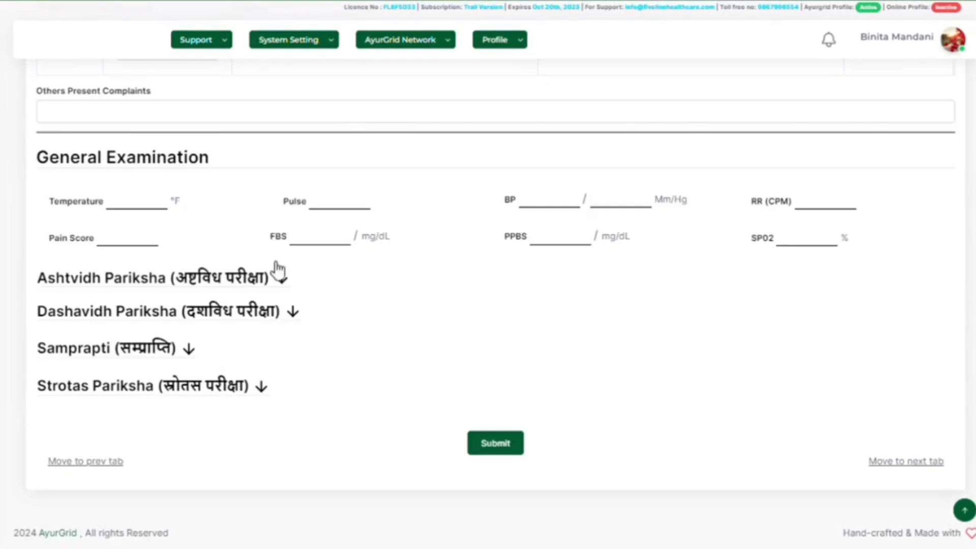
pyautogui.click(281, 281)
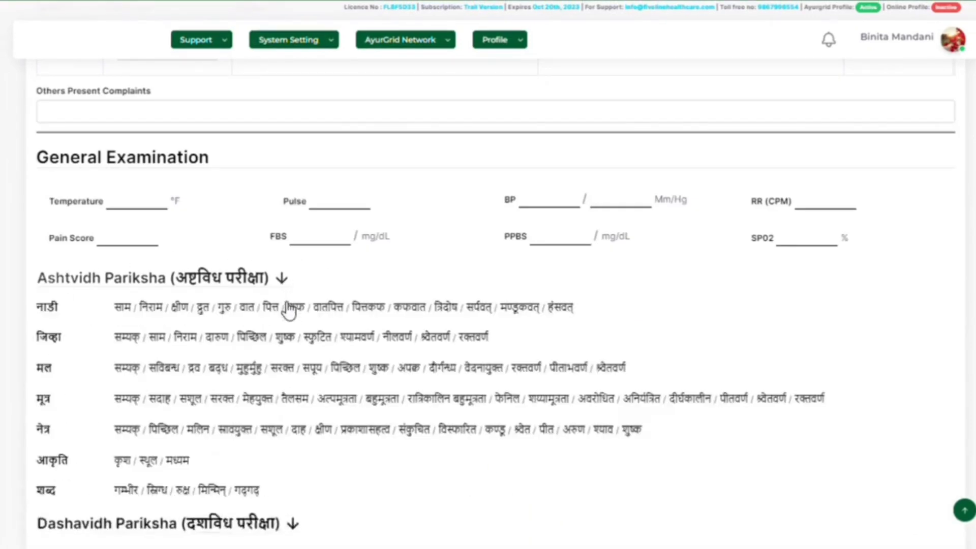
pyautogui.scroll(-5, 264, 346)
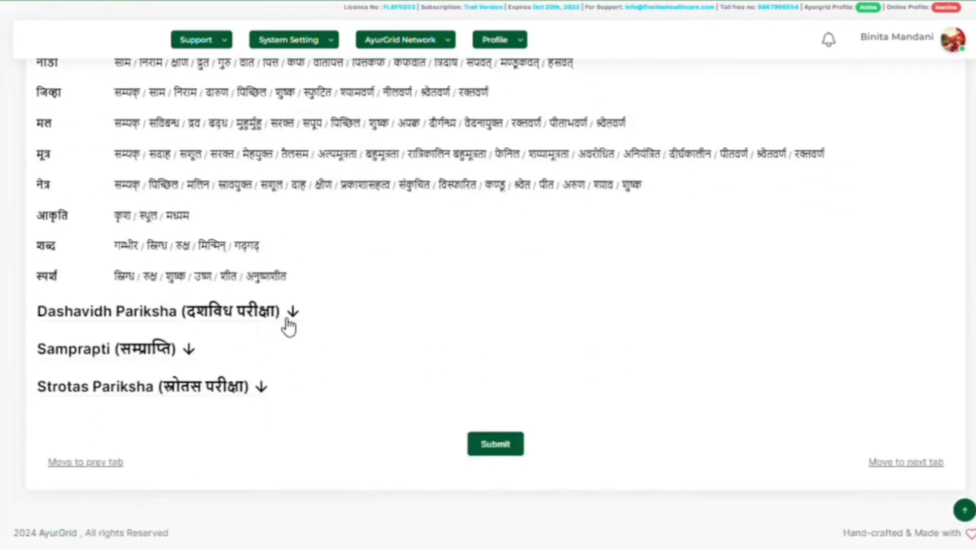
pyautogui.click(288, 325)
pyautogui.scroll(-6, 218, 374)
pyautogui.click(214, 349)
pyautogui.scroll(-5, 218, 381)
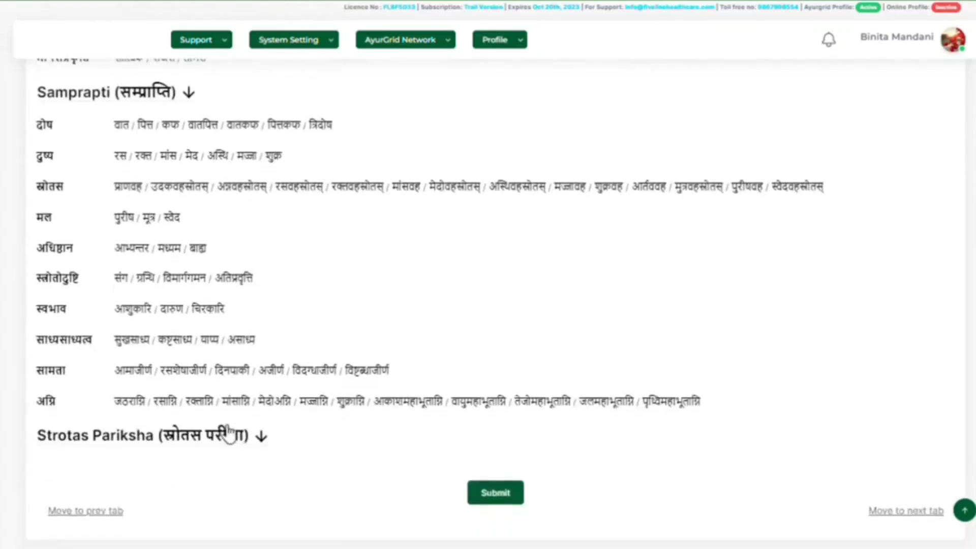
pyautogui.click(230, 435)
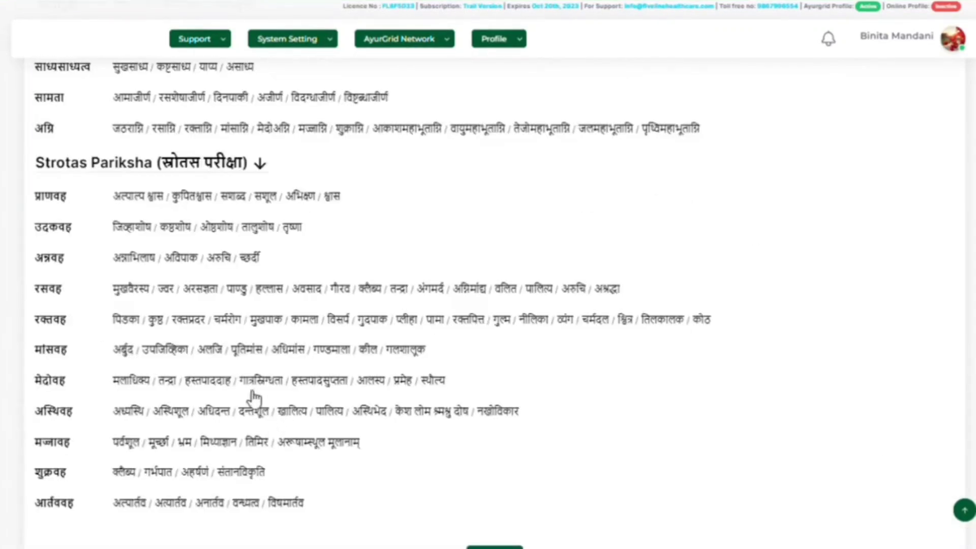
# In Strotas Pariksha, mark जिव्हाशोष for उदकवह, अविपाक for अन्नवह and अरसज्ञता for रसवह.
pyautogui.click(135, 227)
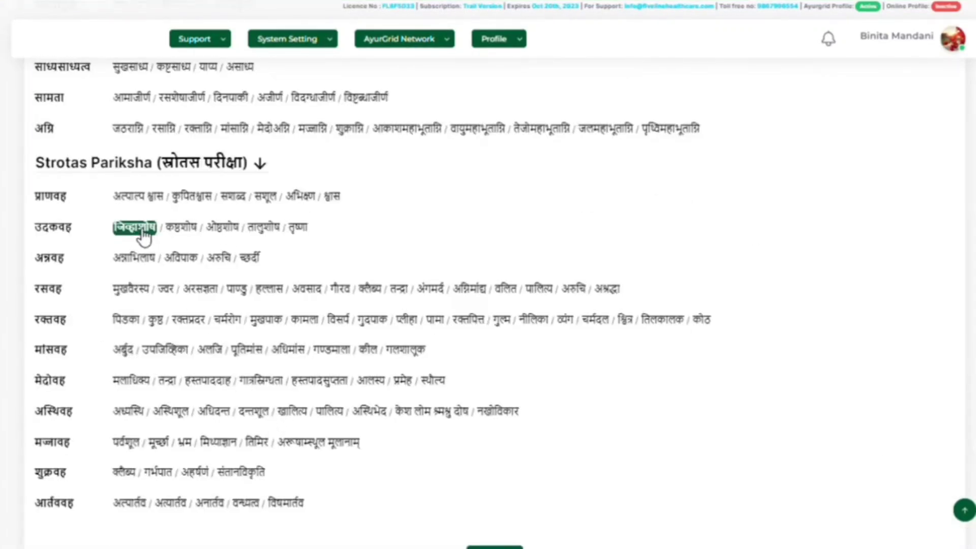
pyautogui.click(183, 257)
pyautogui.click(204, 288)
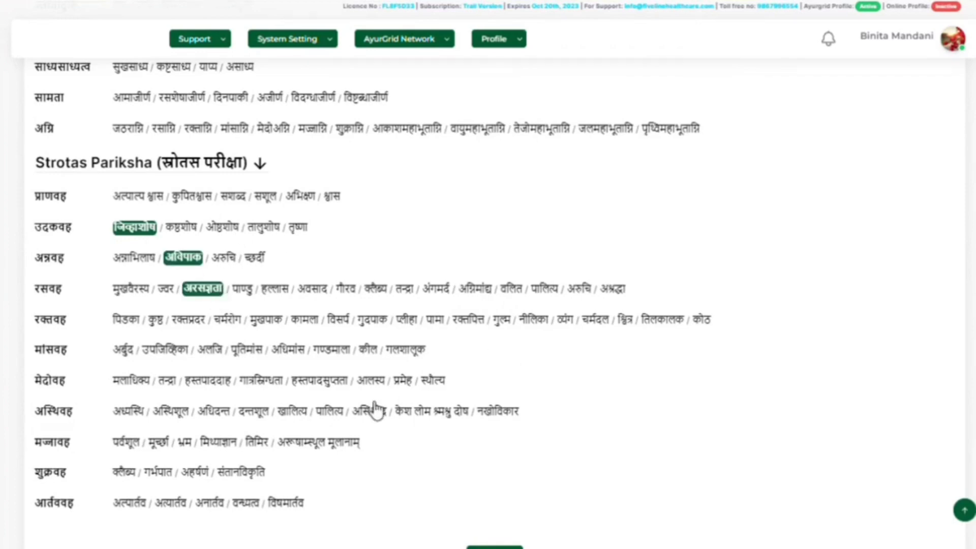
pyautogui.scroll(-2, 223, 166)
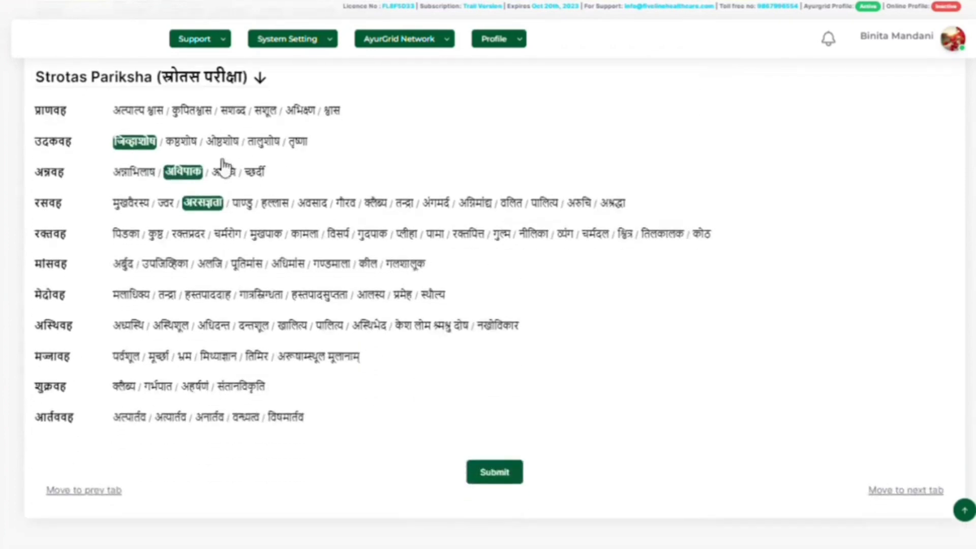
# Submit the examination, and in Prakruti choose the first option for Tolerance, second for Mind and third for Intellect.
pyautogui.click(496, 473)
pyautogui.scroll(8, 496, 474)
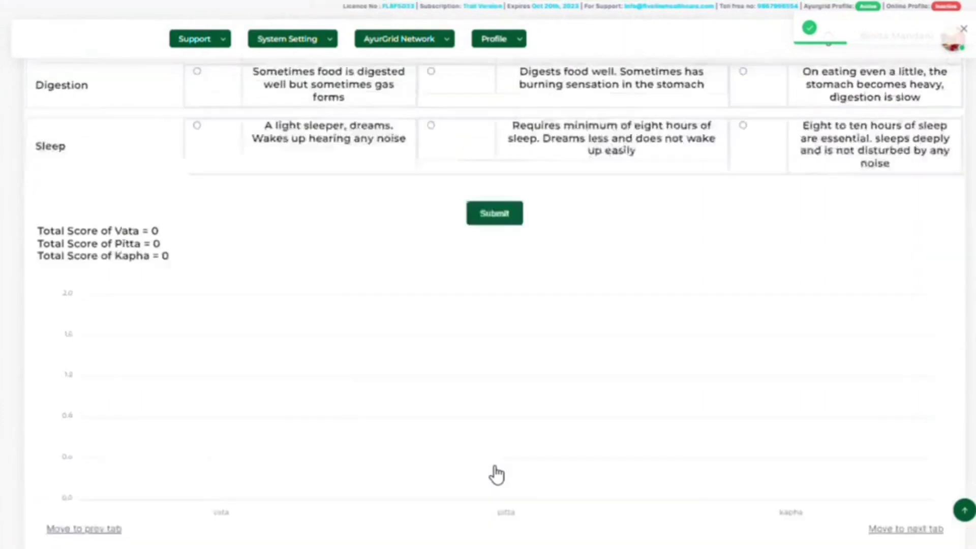
pyautogui.scroll(6, 497, 473)
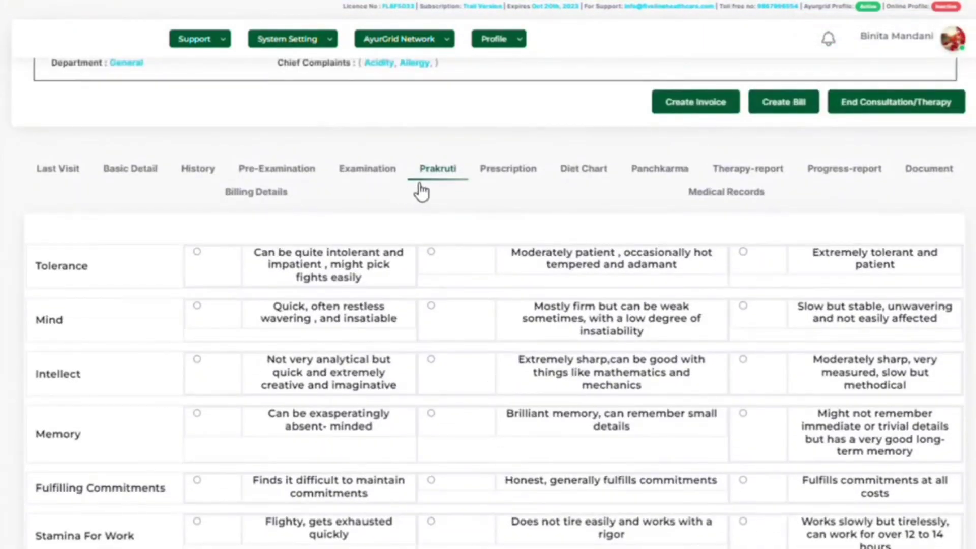
pyautogui.click(432, 299)
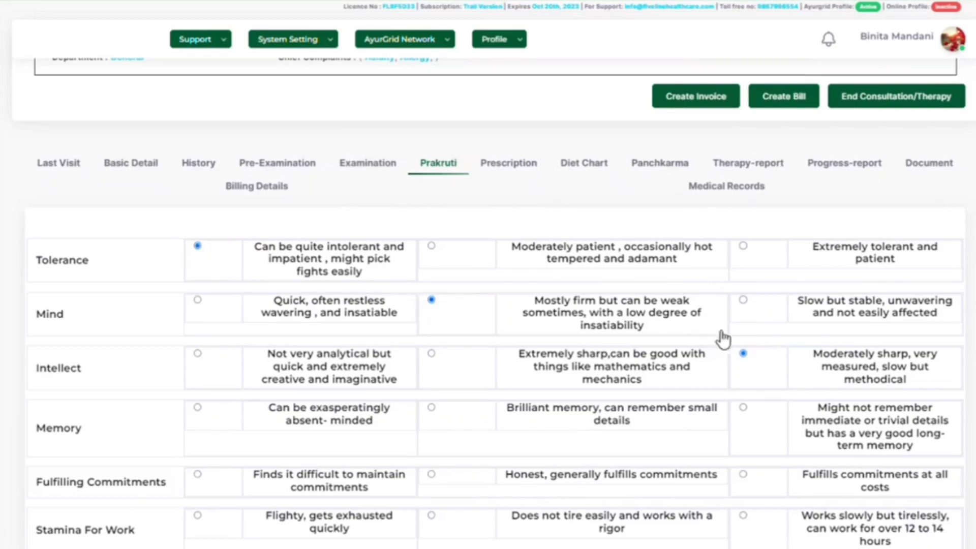
# Check the Vata, Pitta and Kapha score chart and submit the Prakruti assessment.
pyautogui.scroll(-15, 403, 382)
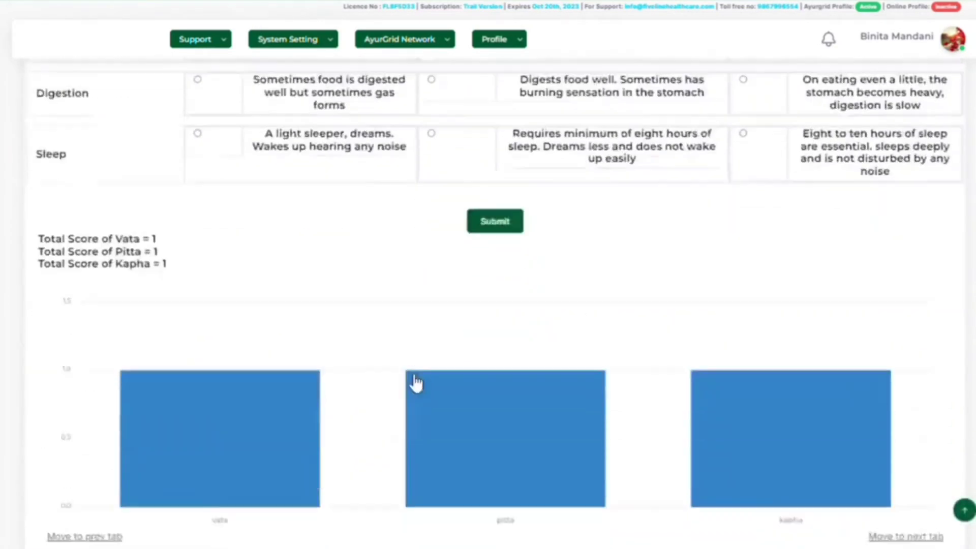
pyautogui.moveTo(185, 348)
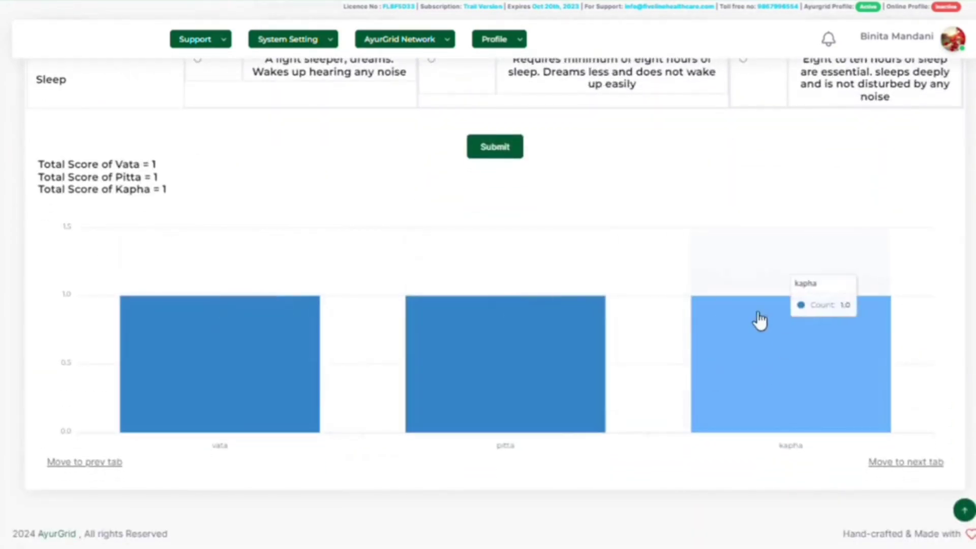
pyautogui.scroll(2, 506, 440)
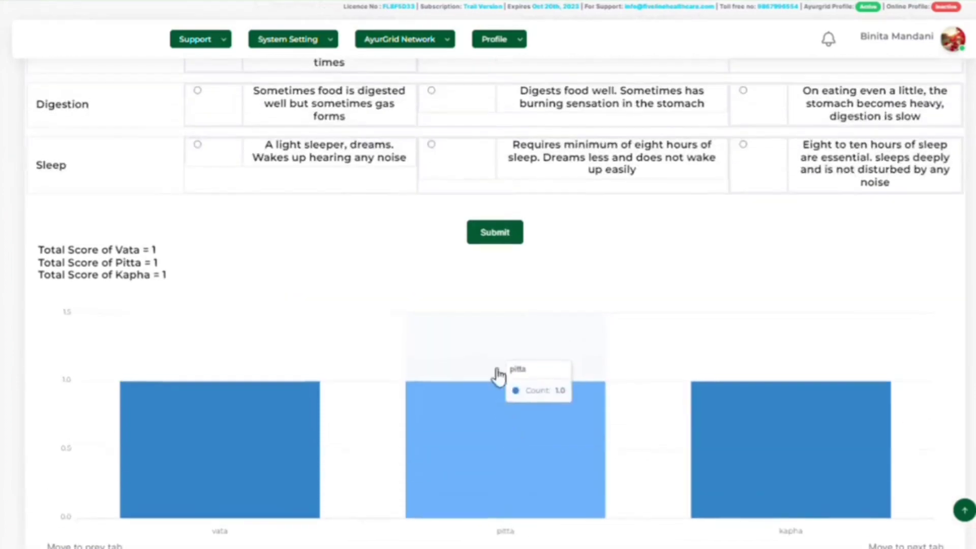
pyautogui.click(492, 238)
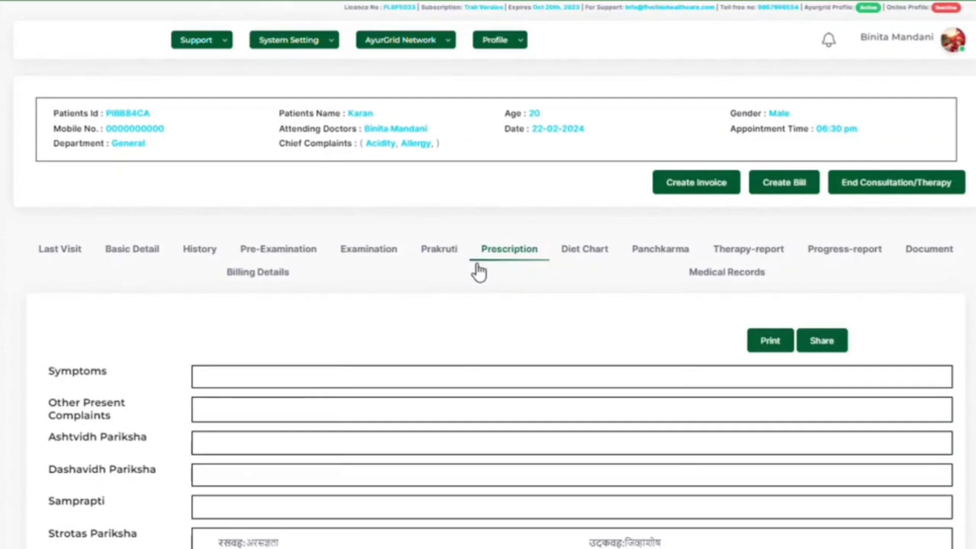
# Set the Rx dosage to 1 before and after breakfast, 2 around lunch, 3 around dinner and 0 at bedtime, with Warm Water as anupan.
pyautogui.scroll(-8, 507, 284)
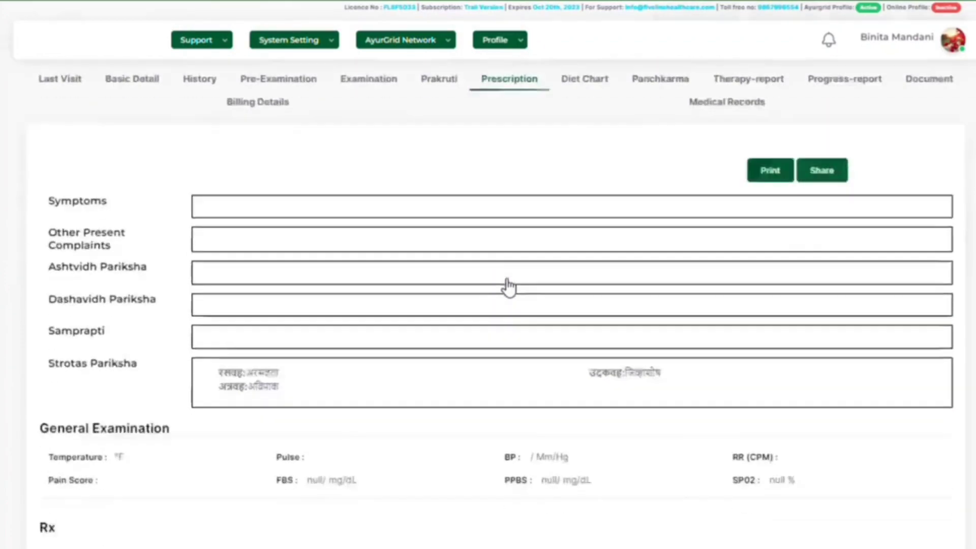
pyautogui.scroll(-4, 491, 291)
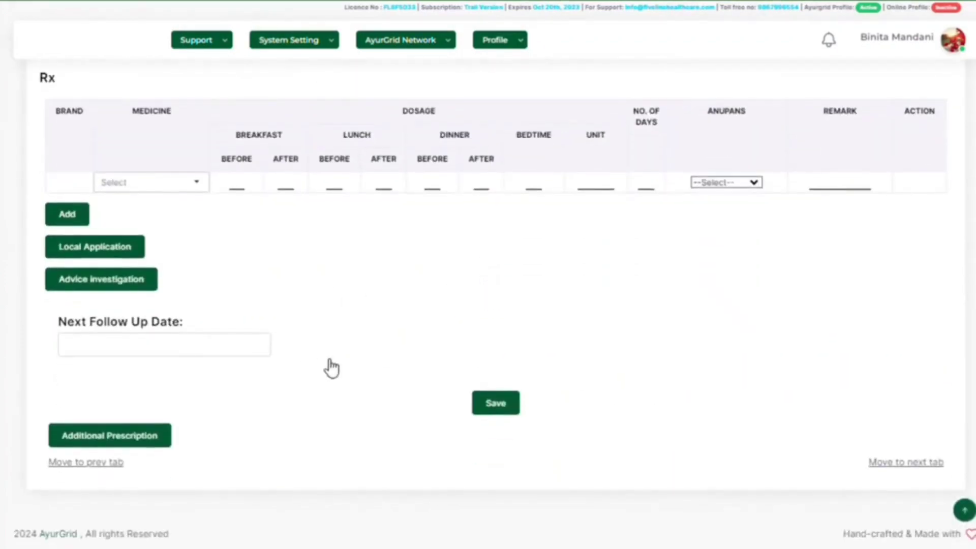
pyautogui.scroll(9, 362, 312)
pyautogui.scroll(1, 363, 314)
pyautogui.scroll(-6, 538, 233)
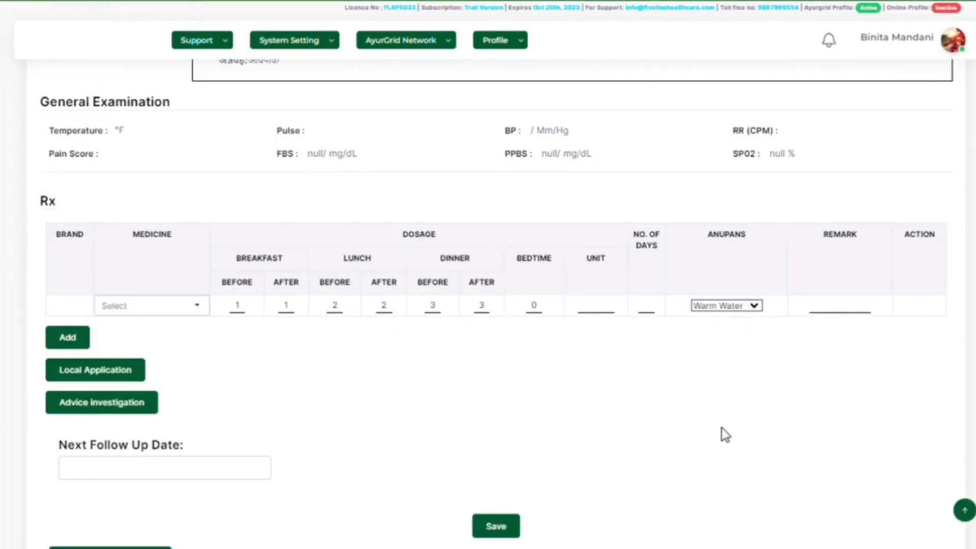
# Expand the Local Application and Advice Investigation sections below the Rx table.
pyautogui.scroll(-2, 387, 379)
pyautogui.click(134, 299)
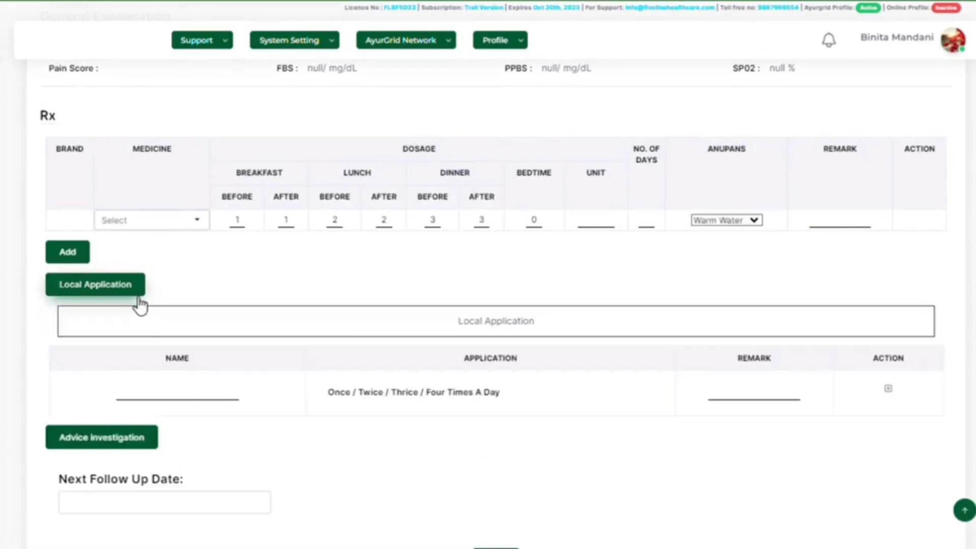
pyautogui.scroll(-3, 202, 426)
pyautogui.click(122, 282)
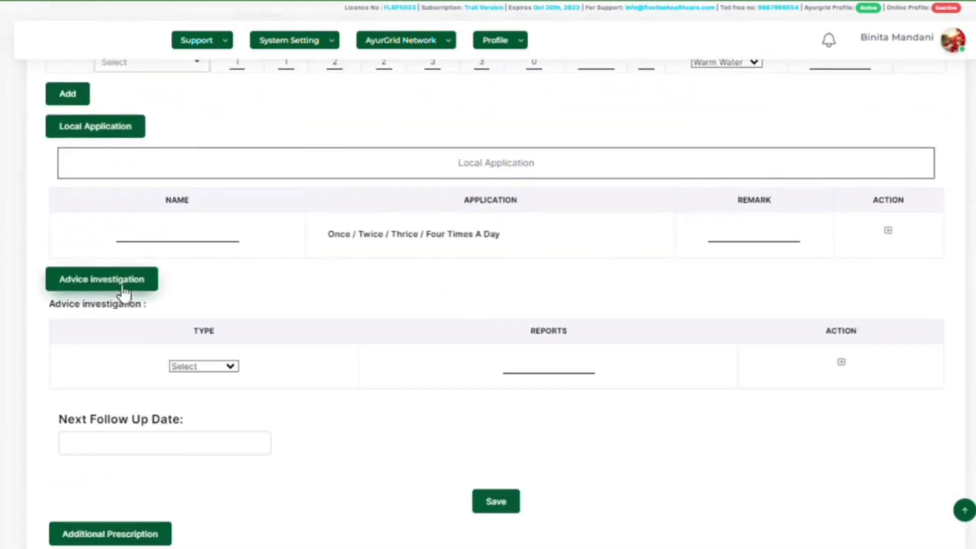
pyautogui.click(230, 446)
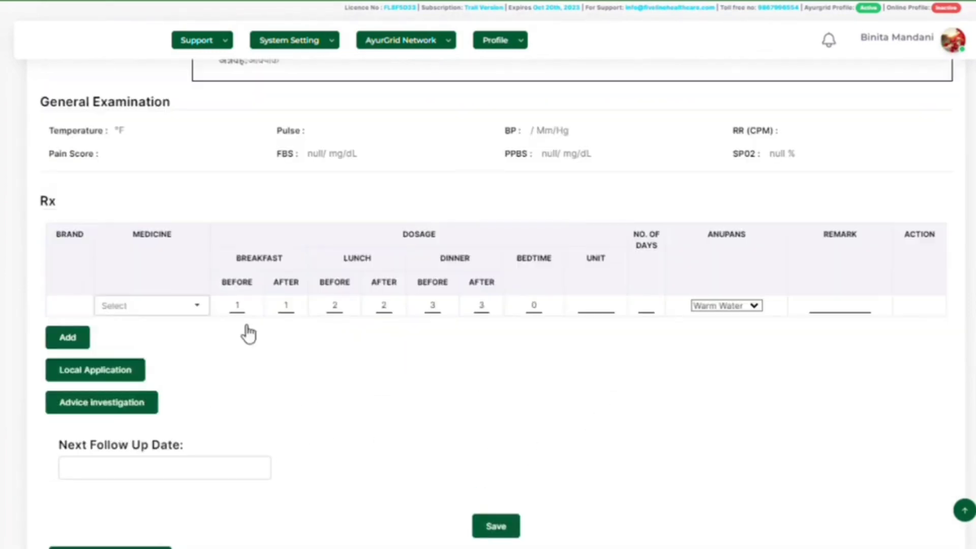
pyautogui.click(159, 235)
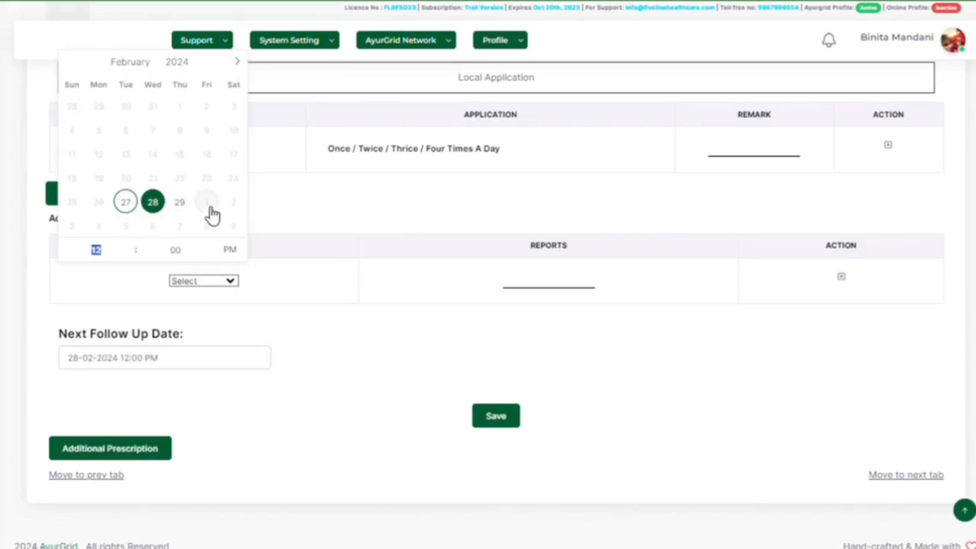
pyautogui.click(189, 209)
pyautogui.click(205, 358)
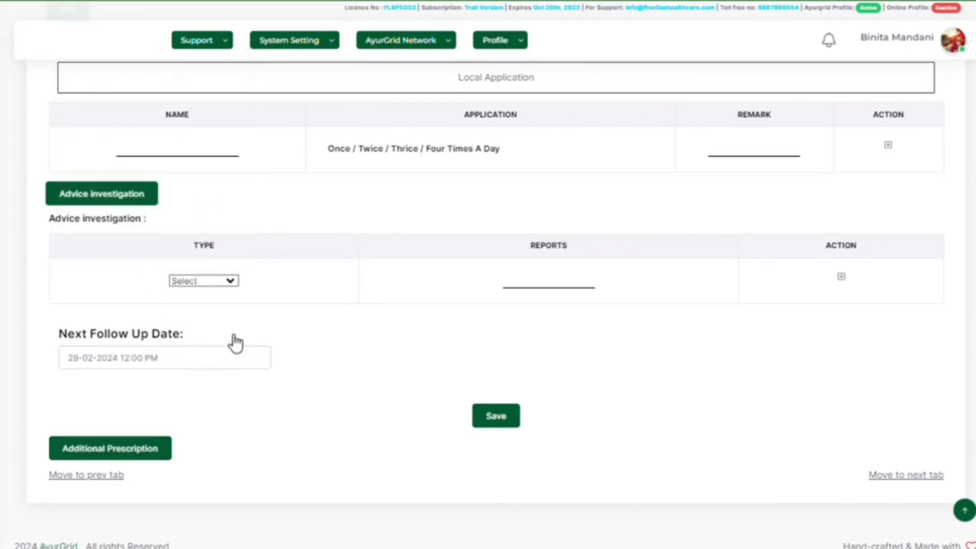
pyautogui.click(496, 426)
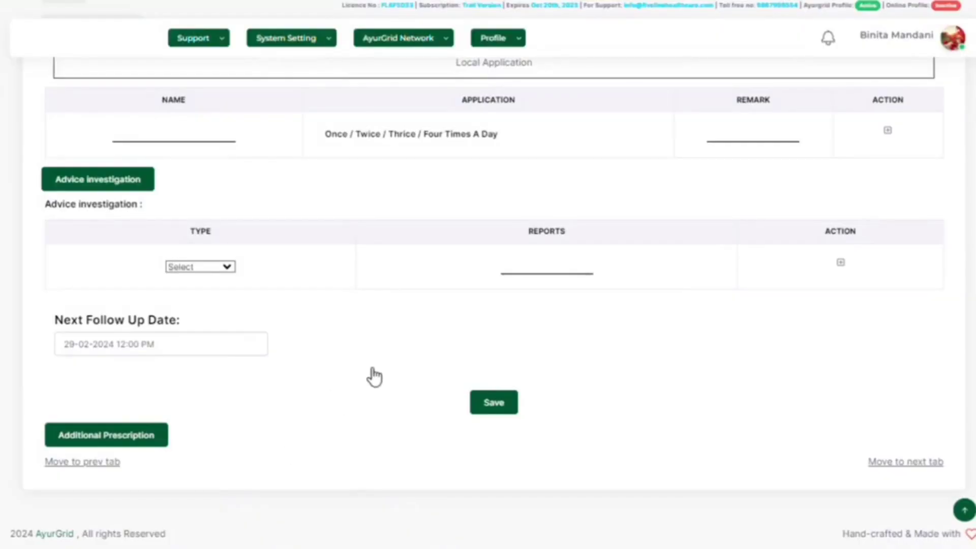
# Open the Additional Prescription table and submit it without entering any medicine.
pyautogui.click(131, 440)
pyautogui.scroll(-3, 265, 504)
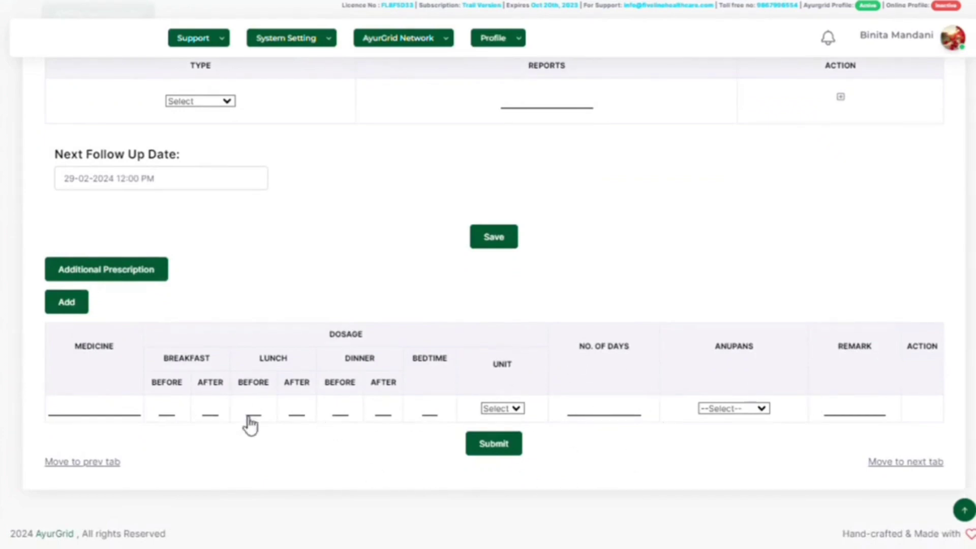
pyautogui.click(483, 451)
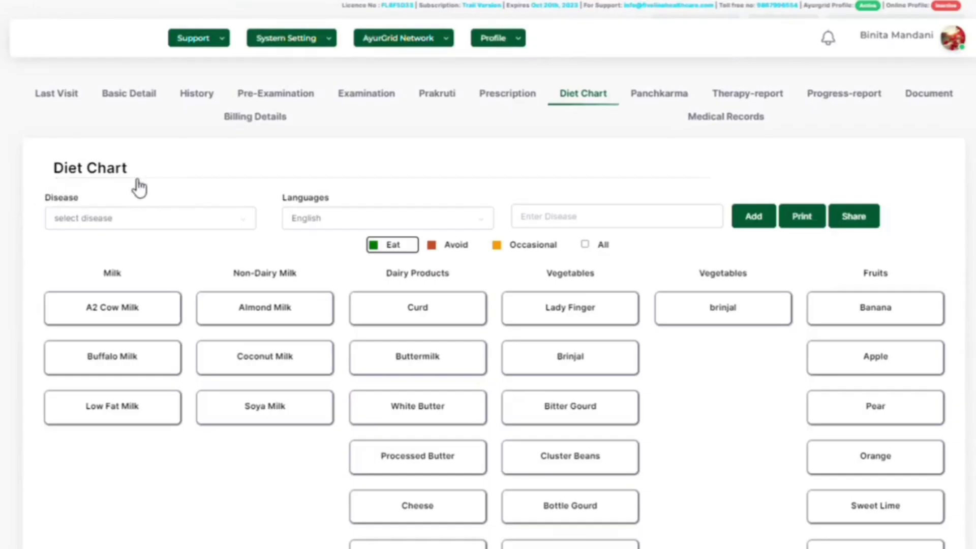
# For Diabetes, mark A2 Cow Milk, Almond Milk, Curd as Eat; Buffalo Milk, Coconut Milk, Buttermilk as Avoid; Low Fat Milk, Soya Milk, White Butter as Occasional.
pyautogui.scroll(-20, 629, 418)
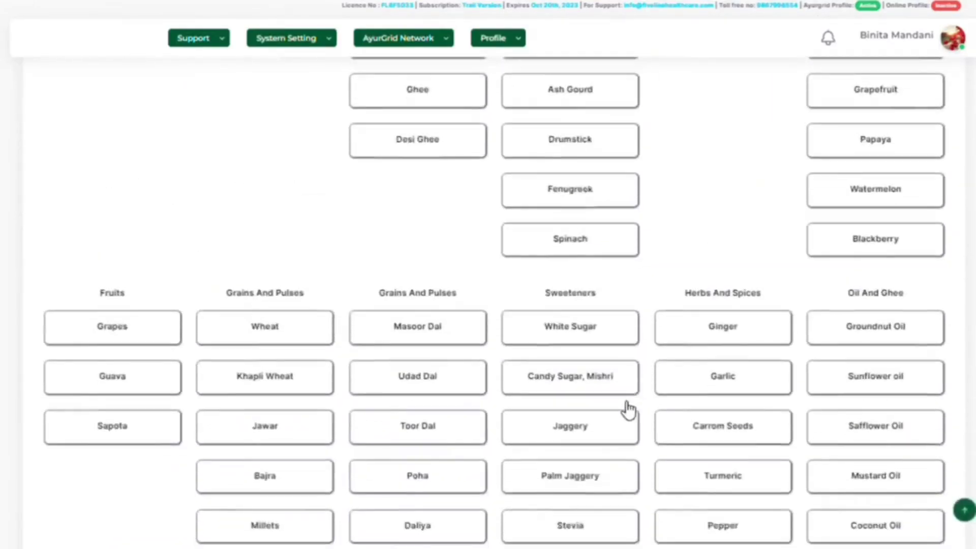
pyautogui.scroll(-8, 629, 418)
pyautogui.scroll(20, 495, 471)
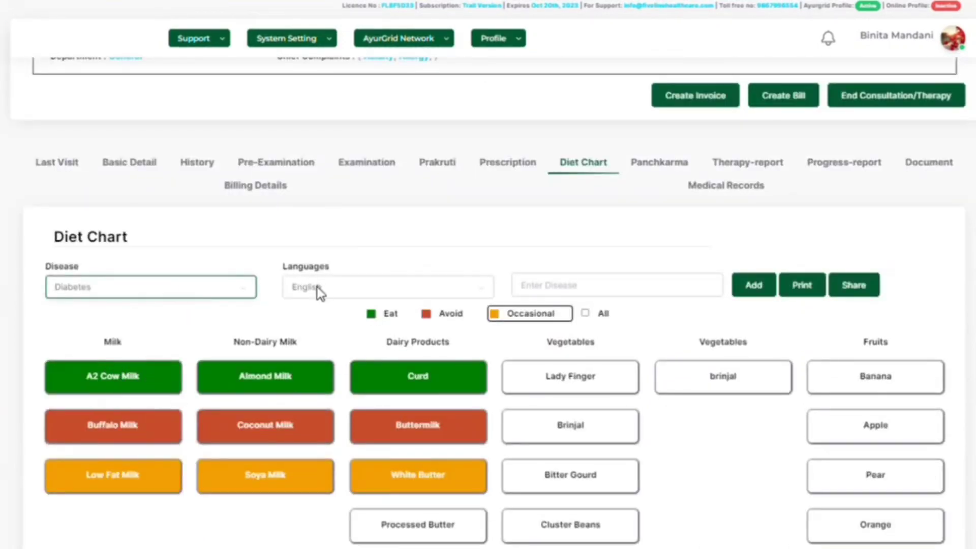
# Enter "Diabities" as the custom disease name for the diet chart.
pyautogui.scroll(-1, 285, 438)
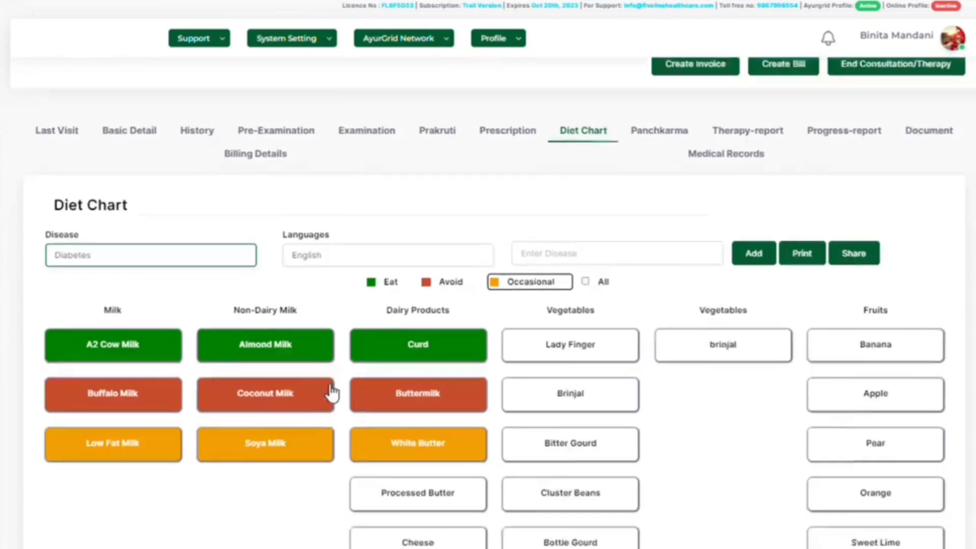
pyautogui.click(542, 286)
pyautogui.write('Diabities')
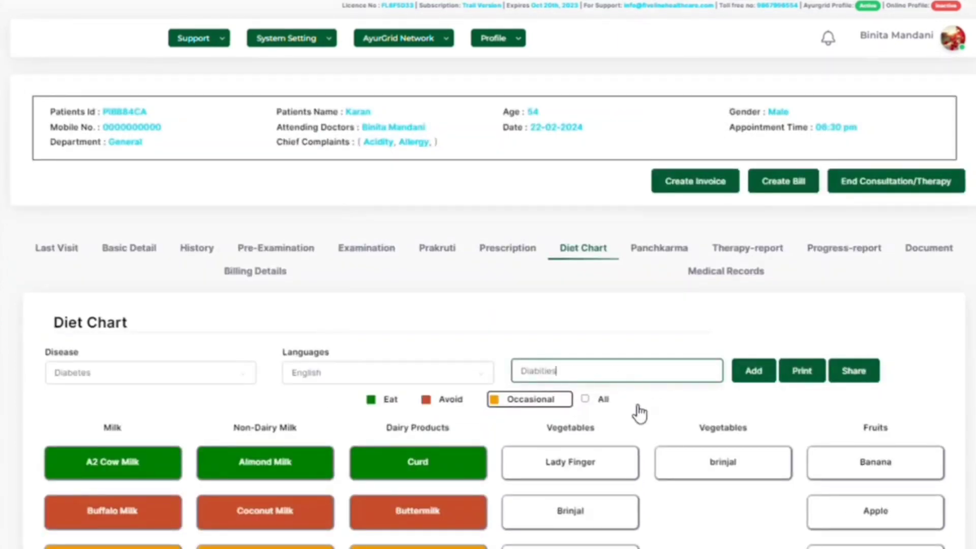
# Switch the food marking category to Avoid and on to Occasional, and submit the diet chart below the Do's and Don't lists.
pyautogui.scroll(-3, 640, 414)
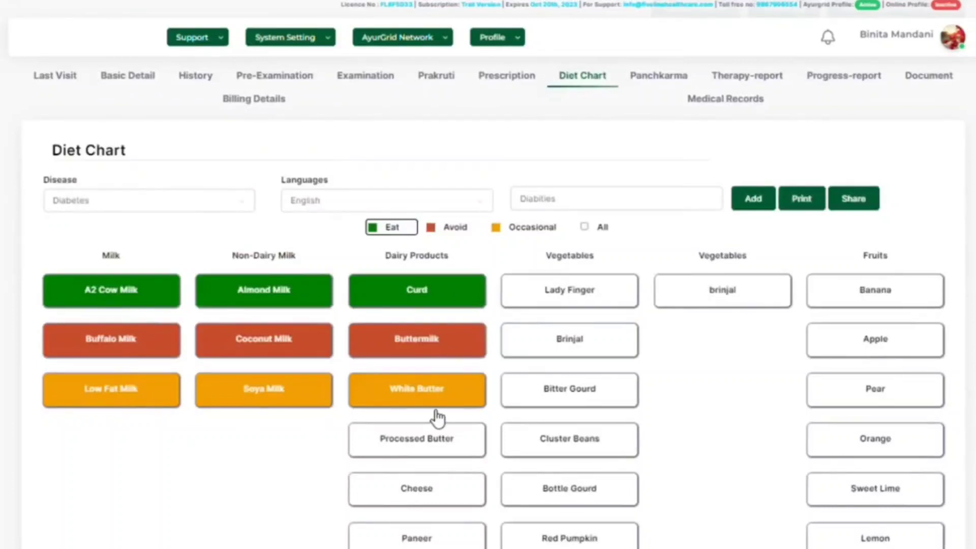
pyautogui.click(460, 230)
pyautogui.click(536, 234)
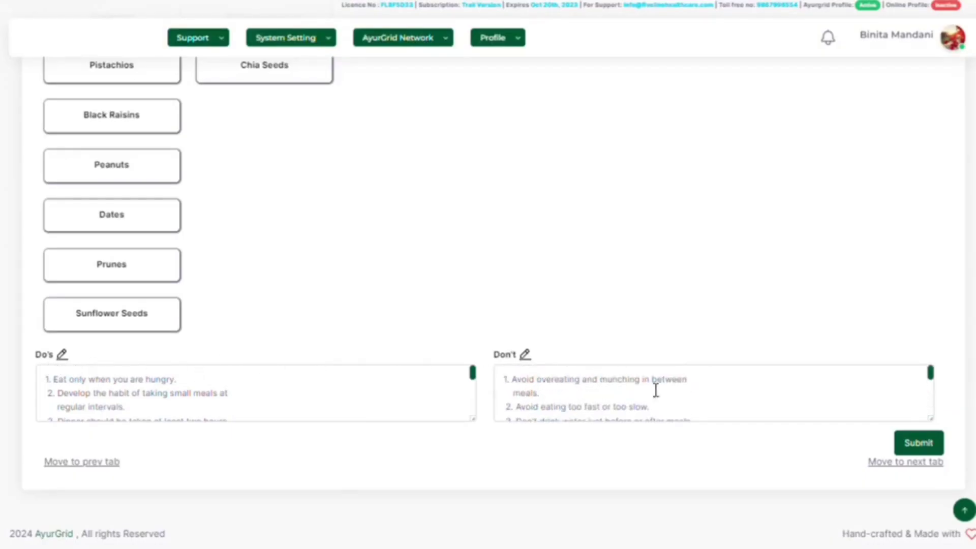
pyautogui.click(928, 453)
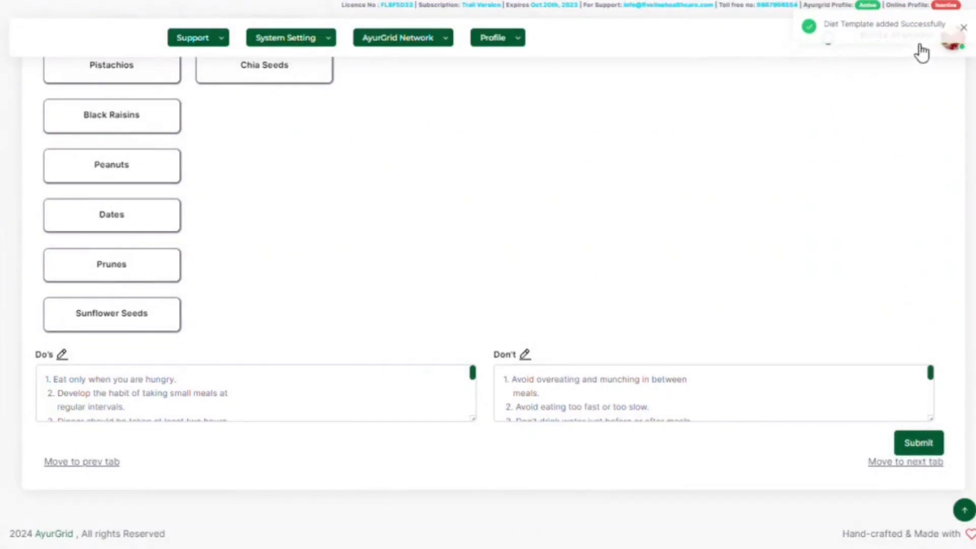
# Open the print view of the diet chart and look through it.
pyautogui.scroll(10, 700, 252)
pyautogui.scroll(15, 700, 253)
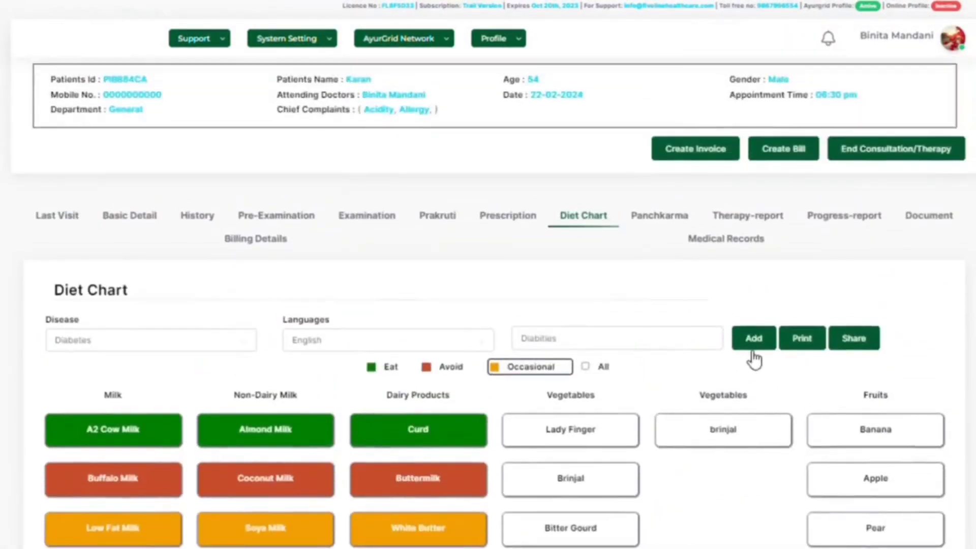
pyautogui.click(808, 350)
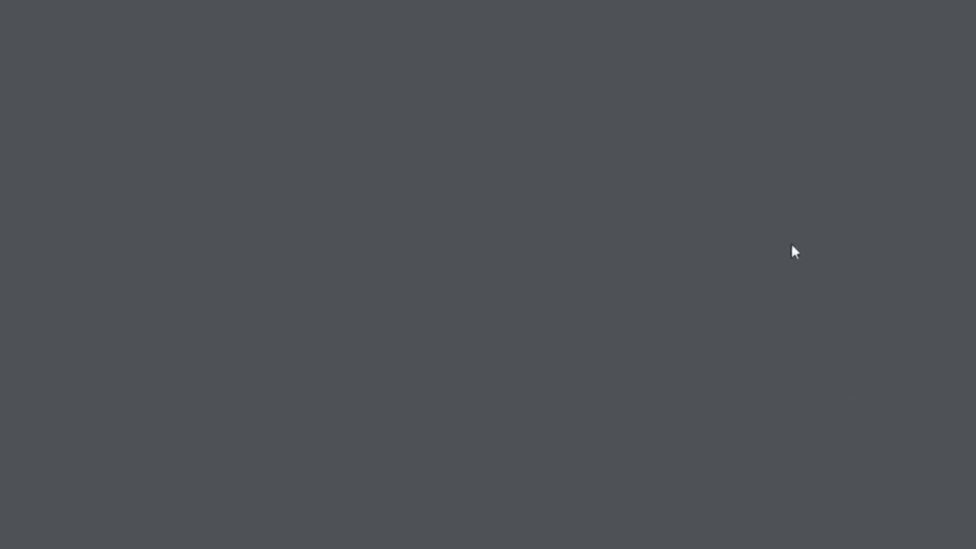
pyautogui.scroll(-5, 636, 422)
pyautogui.scroll(6, 636, 422)
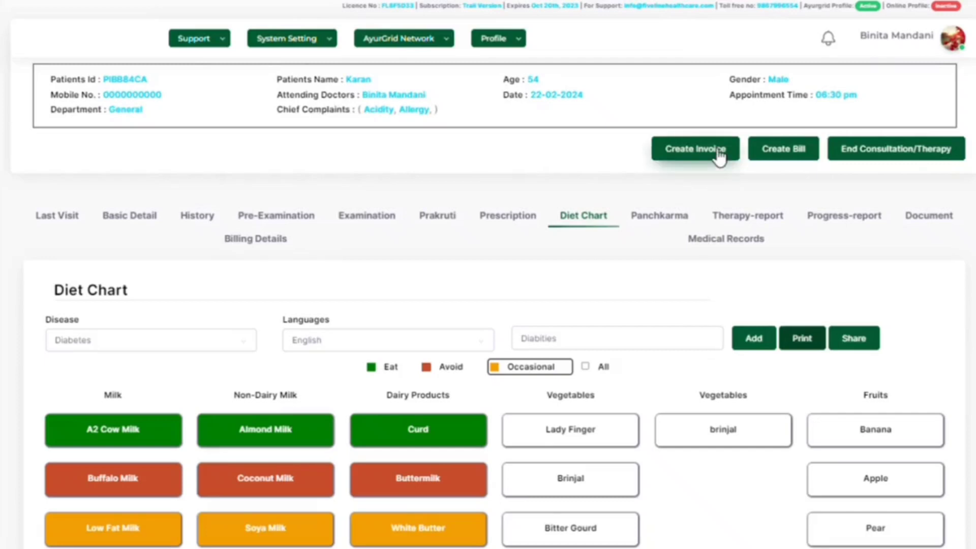
pyautogui.click(783, 153)
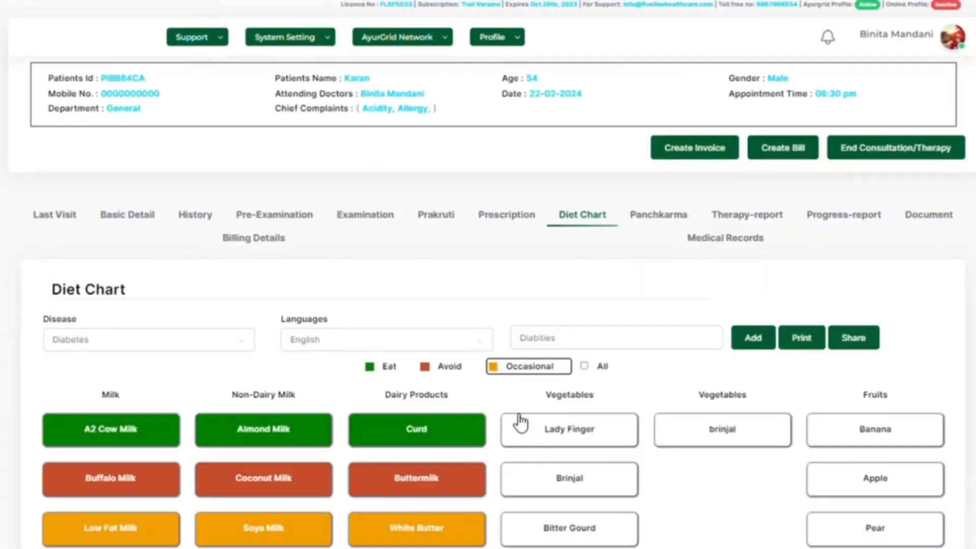
pyautogui.scroll(-13, 394, 413)
pyautogui.scroll(14, 394, 413)
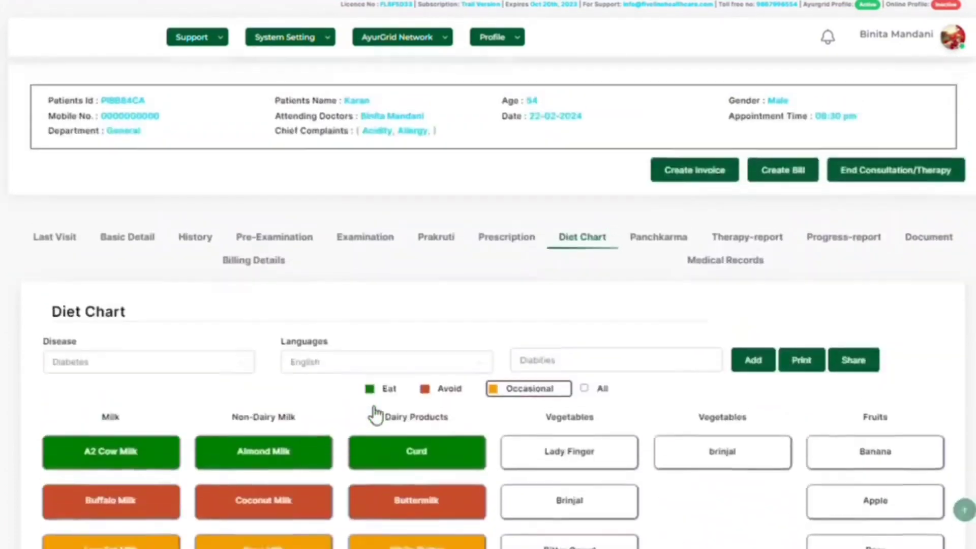
# End the consultation/therapy and look through the appointments in the Active Waiting List.
pyautogui.click(875, 183)
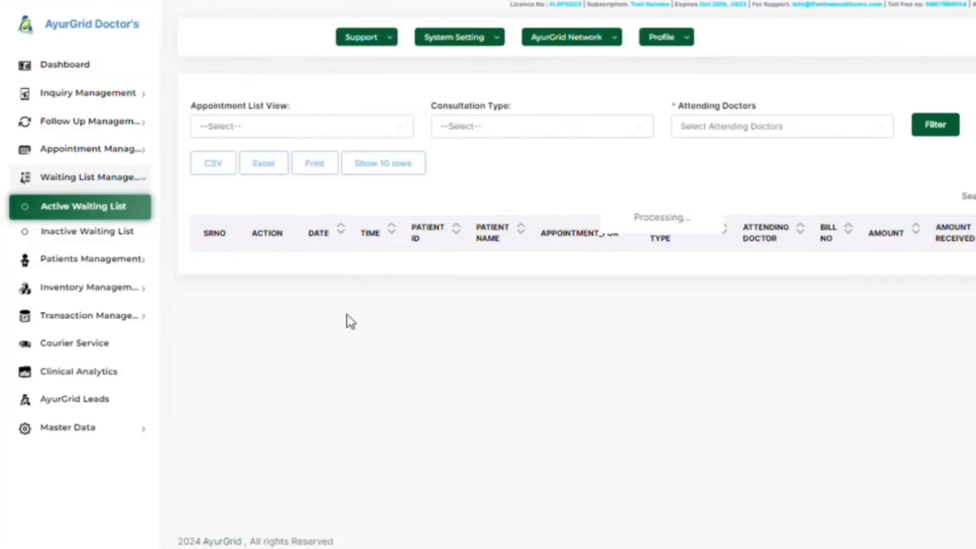
pyautogui.scroll(-5, 349, 364)
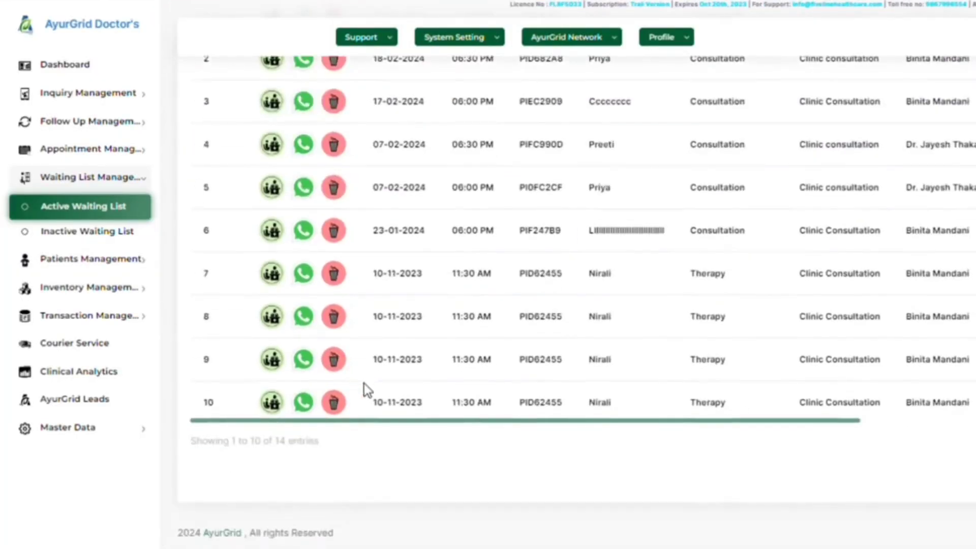